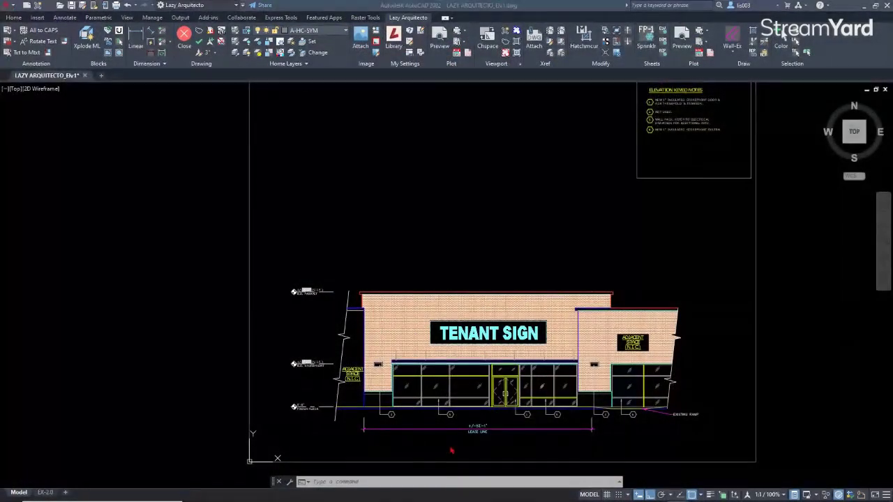
# - Window-select the keynote 6 multileader and Select Similar to pick all six hexagon keynotes
pyautogui.scroll(4, 466, 434)
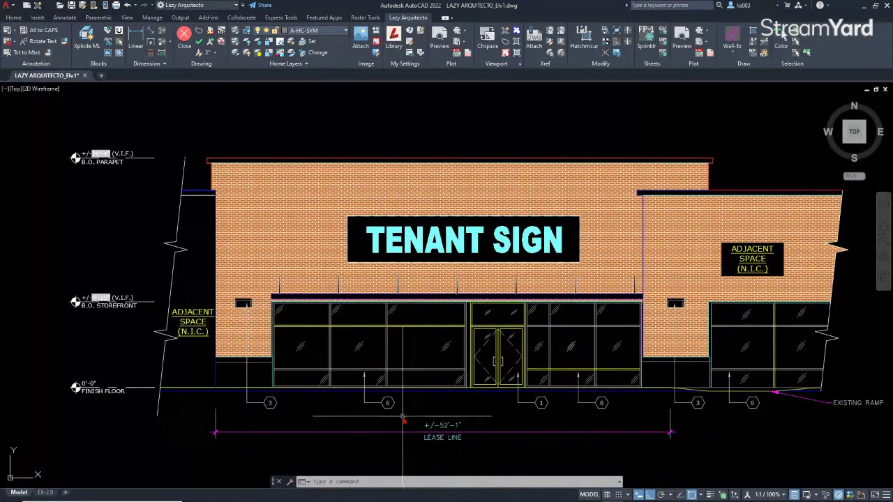
pyautogui.click(397, 417)
pyautogui.click(383, 399)
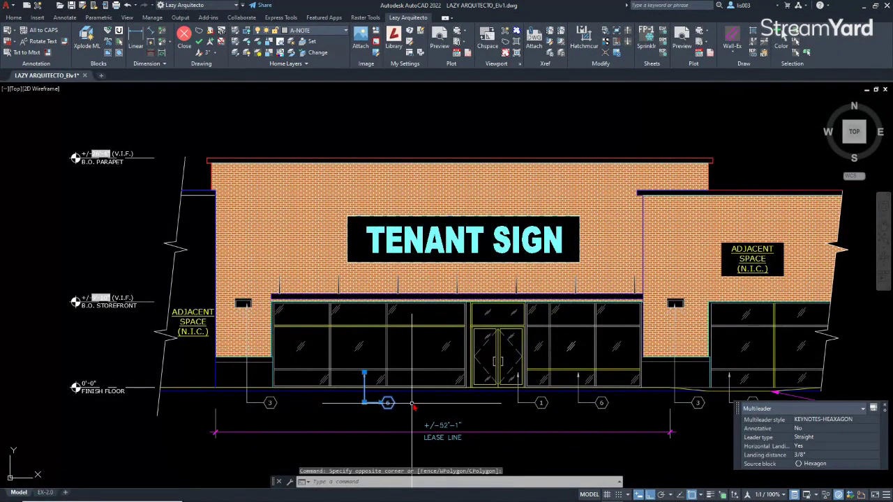
pyautogui.rightClick(420, 403)
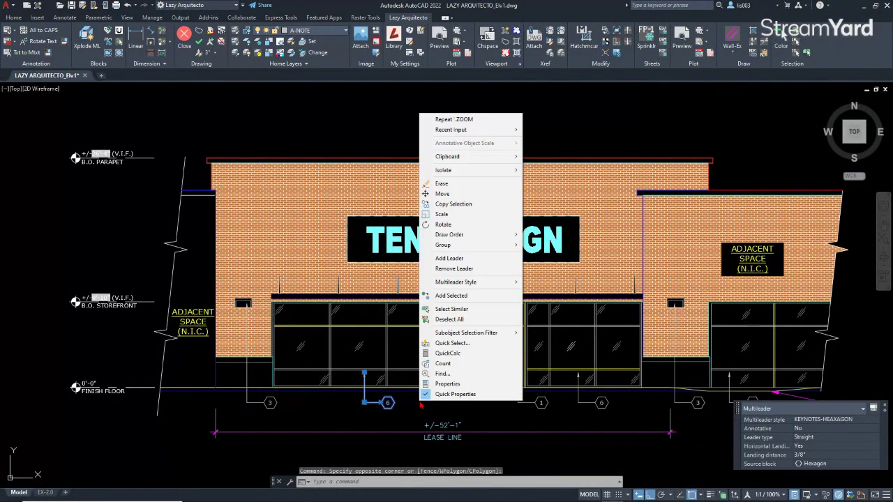
pyautogui.click(450, 309)
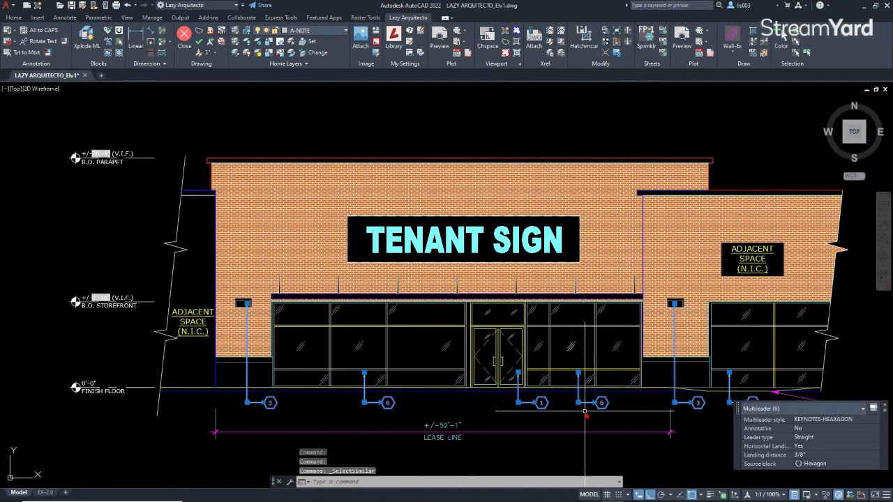
pyautogui.moveTo(610, 424); pyautogui.dragTo(551, 412, button='middle')
pyautogui.scroll(-5, 551, 411)
pyautogui.scroll(5, 555, 411)
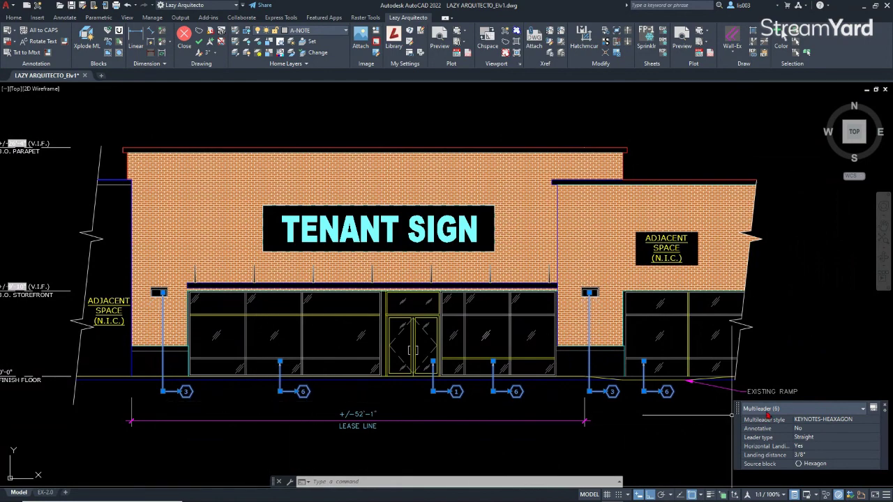
# - Clear the keynote selection and pick the horizontal line across the storefront
pyautogui.moveTo(336, 329); pyautogui.dragTo(375, 334, button='middle')
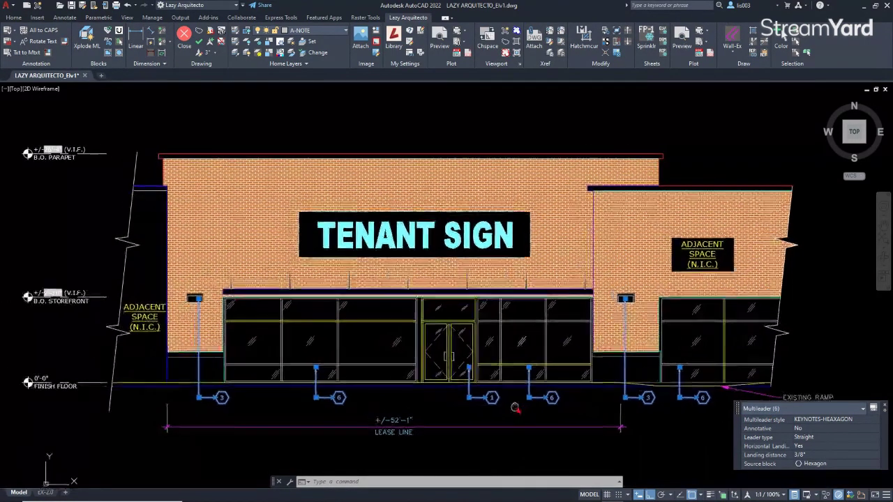
pyautogui.press('Escape')
pyautogui.click(370, 321)
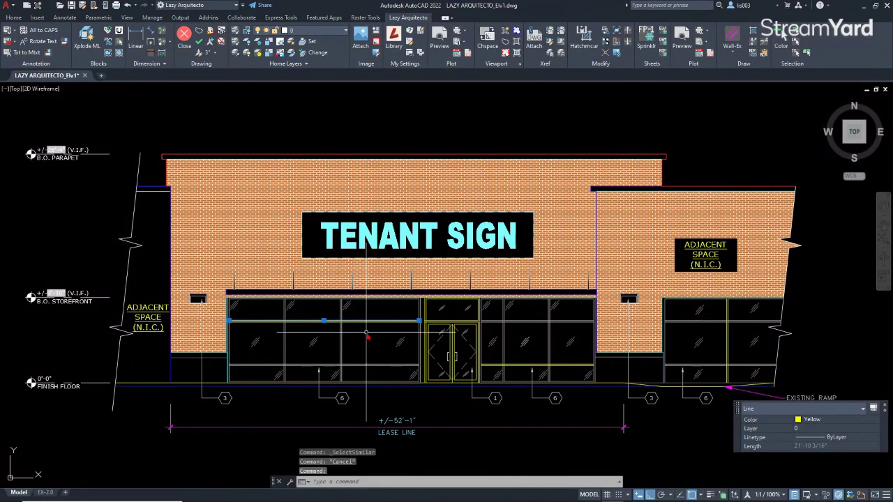
# - Select the door-head line above the entry doors and attempt a select-similar on it
pyautogui.press('Escape')
pyautogui.scroll(3, 440, 326)
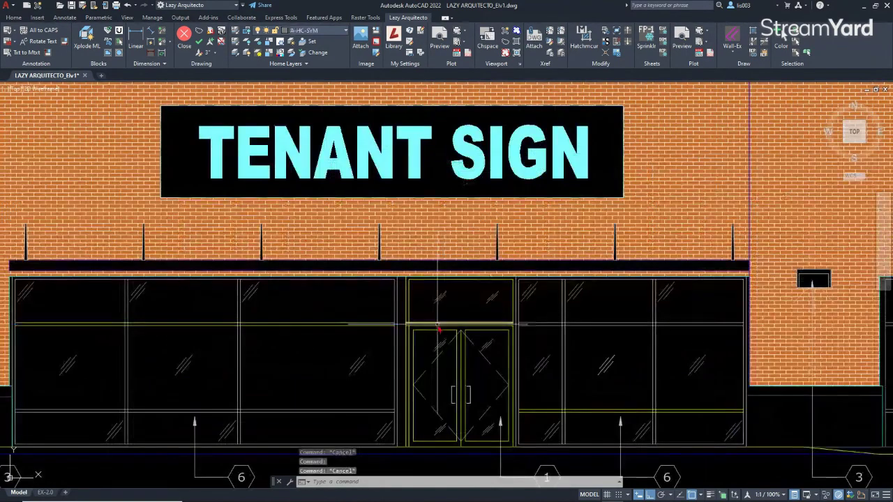
pyautogui.click(438, 325)
pyautogui.rightClick(428, 315)
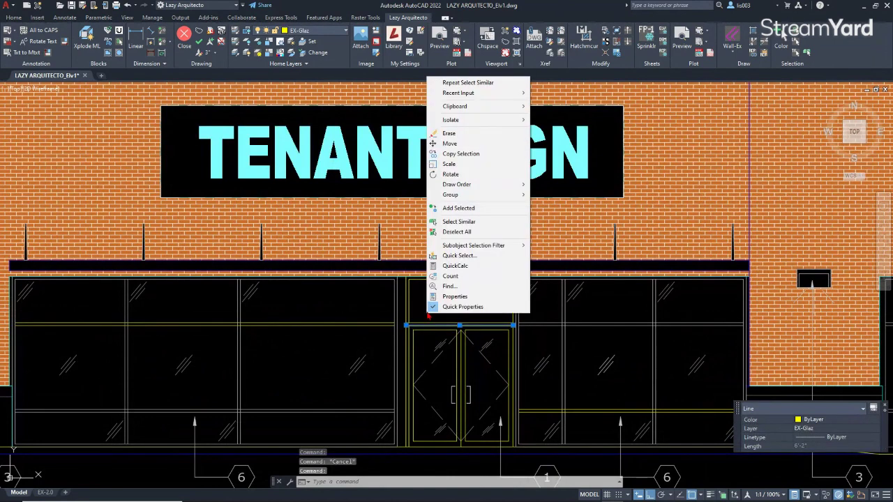
pyautogui.press('Escape')
pyautogui.write('55')
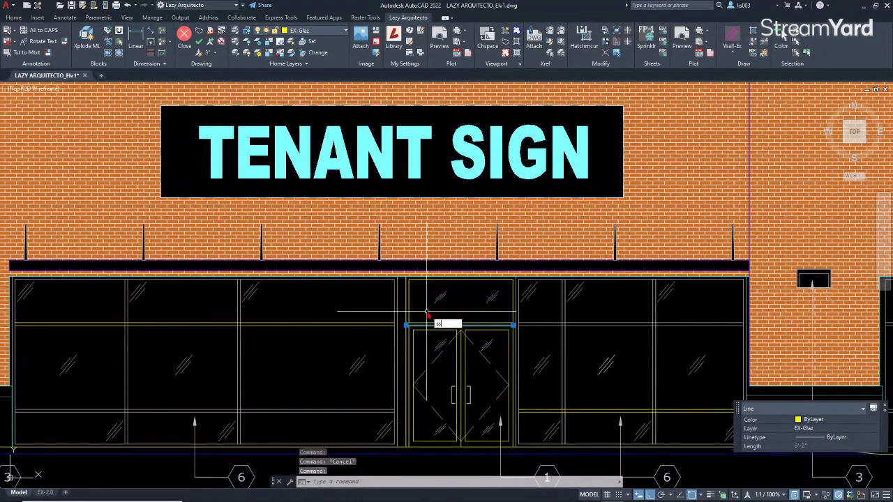
pyautogui.press('Return')
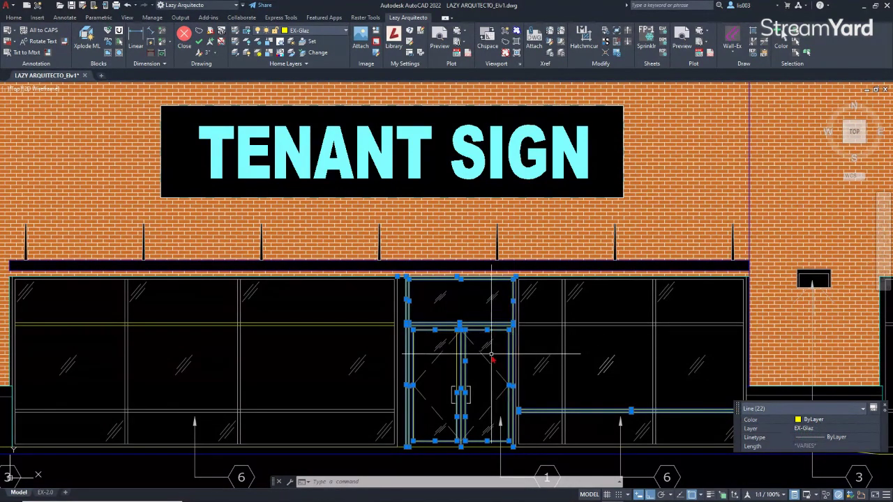
# - Run SS to gather the 22 EX-Glaz door-frame lines, then release the selection
pyautogui.scroll(-3, 537, 388)
pyautogui.scroll(3, 371, 348)
pyautogui.scroll(3, 371, 349)
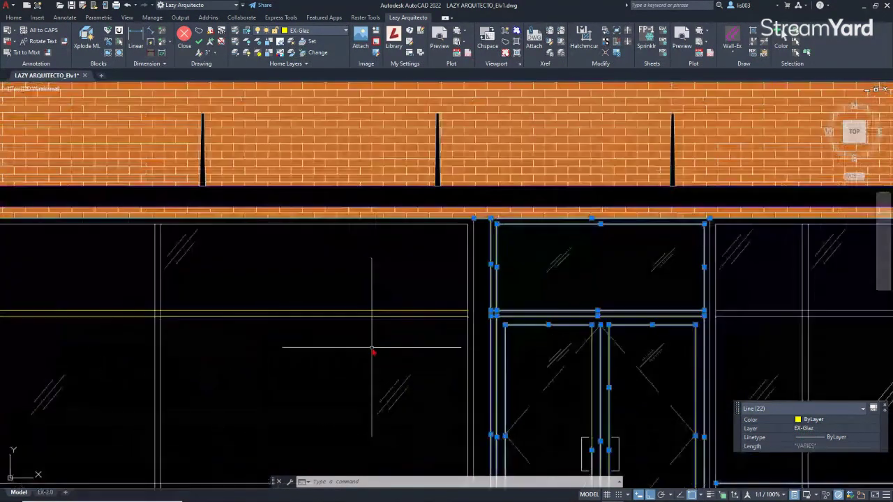
pyautogui.click(366, 336)
pyautogui.scroll(-5, 359, 330)
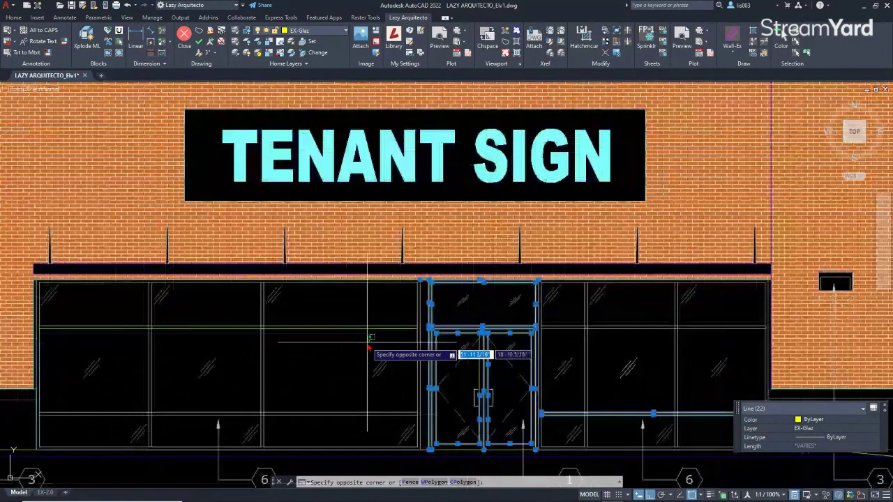
pyautogui.press('Escape')
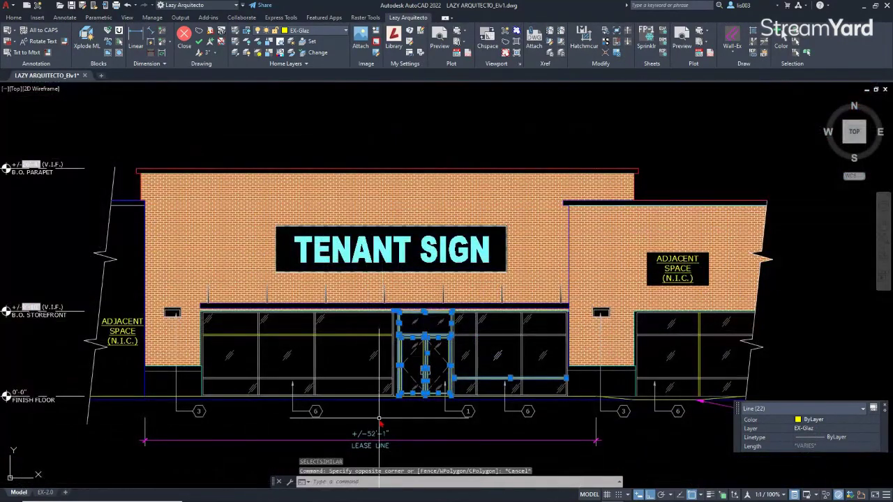
pyautogui.write('SS')
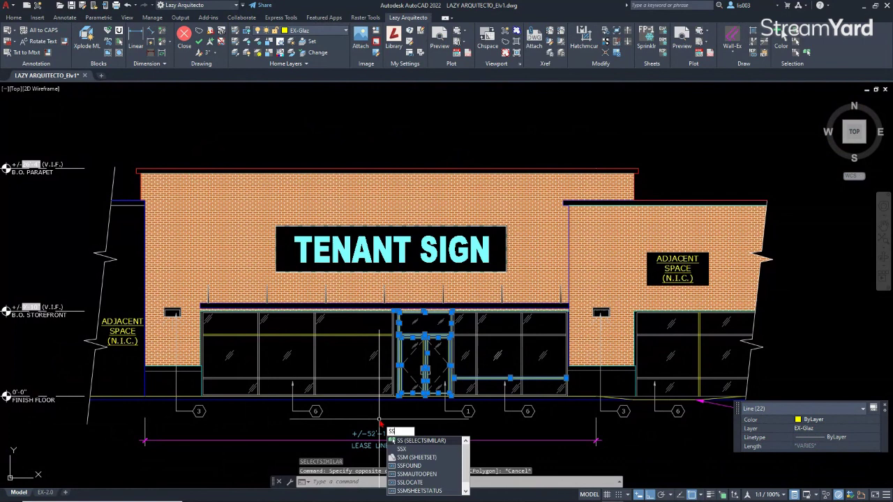
pyautogui.press('Return')
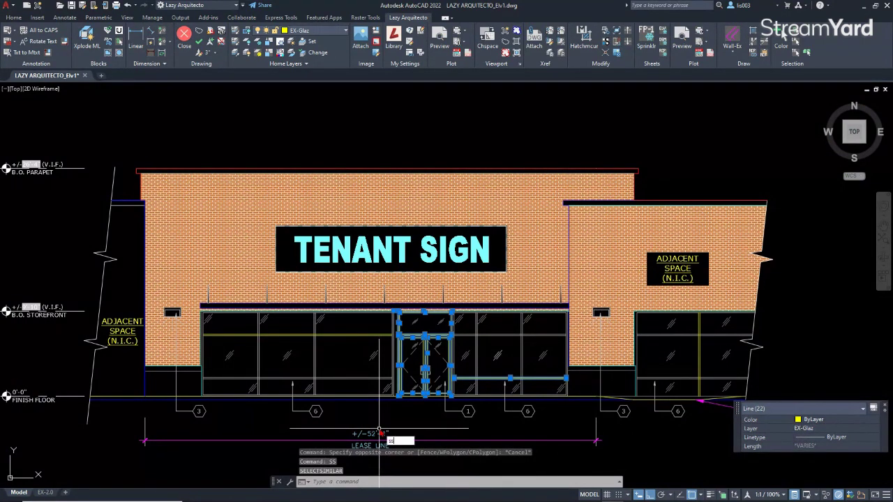
pyautogui.press('Escape')
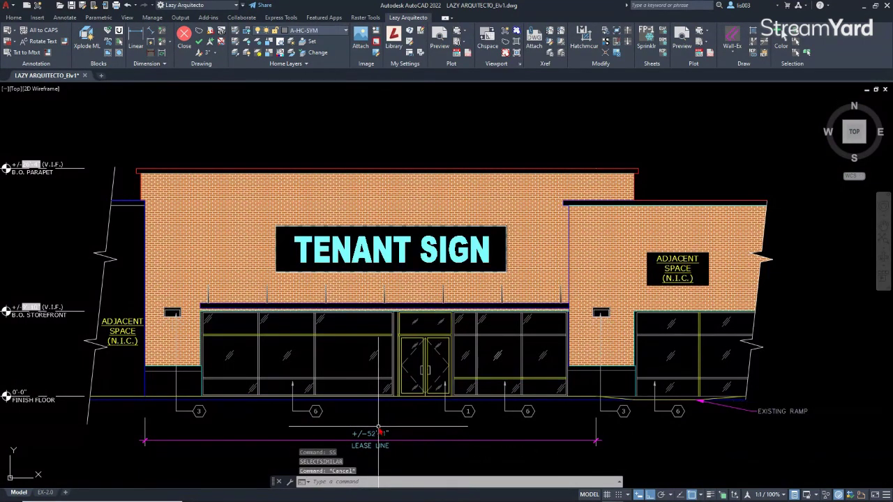
# - Rerun SELECTSIMILAR and change the Lineweight matching criterion in Select Similar Settings
pyautogui.press('Return')
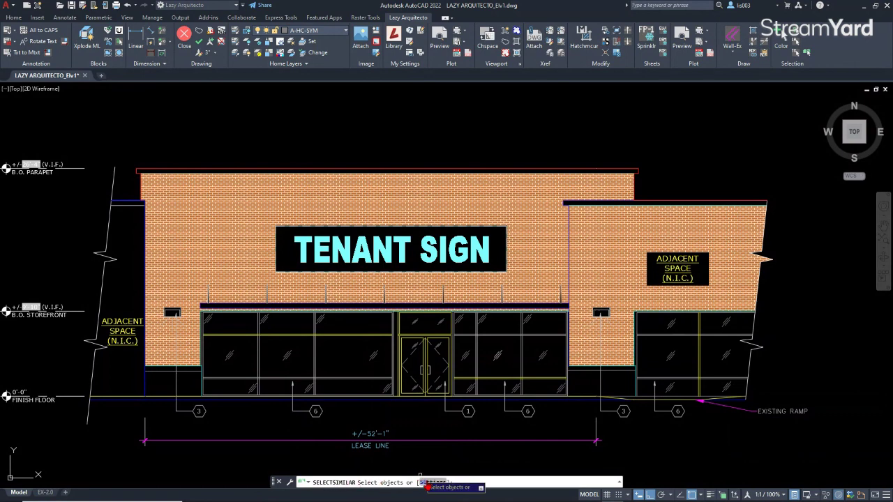
pyautogui.click(430, 483)
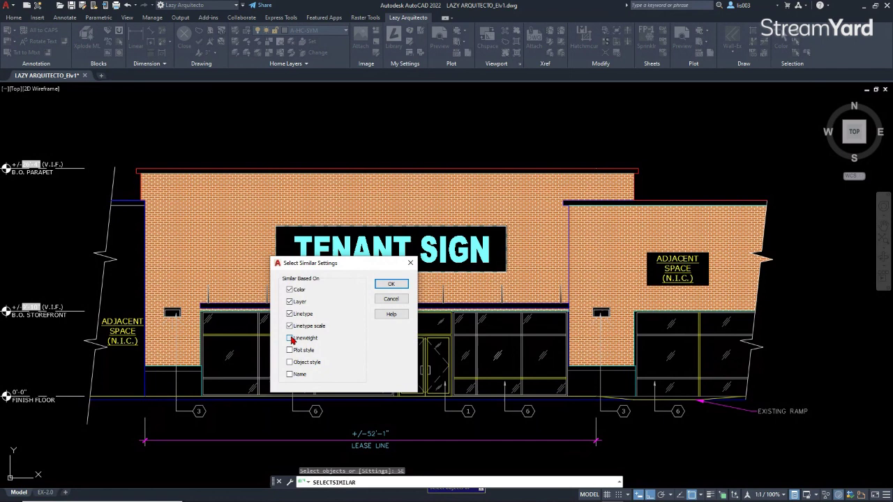
pyautogui.click(392, 284)
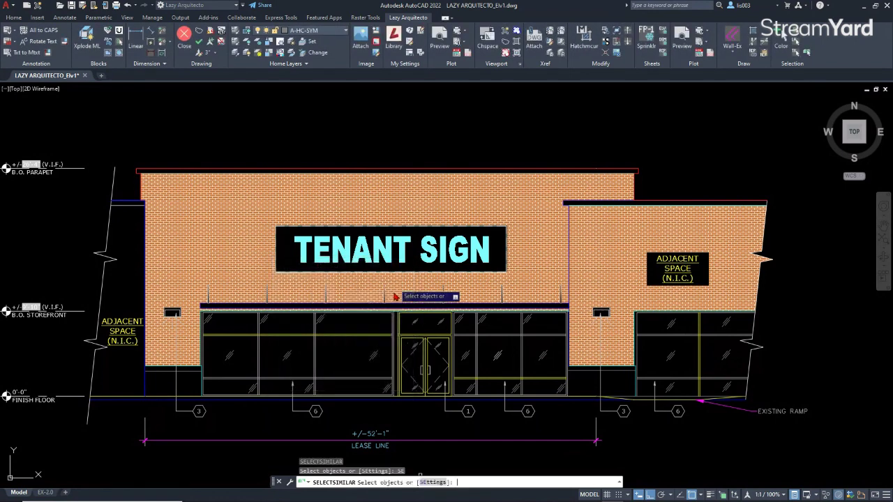
pyautogui.moveTo(377, 377); pyautogui.dragTo(328, 374, button='middle')
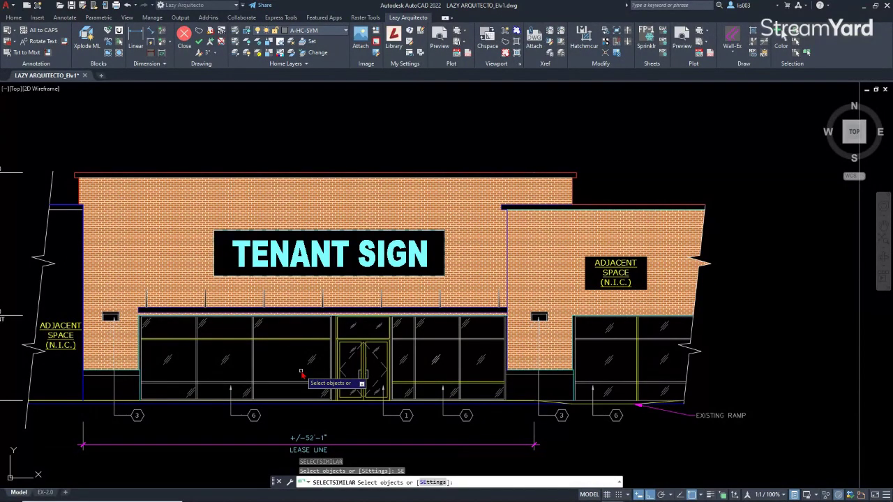
pyautogui.moveTo(302, 374); pyautogui.dragTo(385, 365, button='middle')
# - Cancel the command, center the entry doors, and pick then release a vertical mullion line
pyautogui.press('Escape')
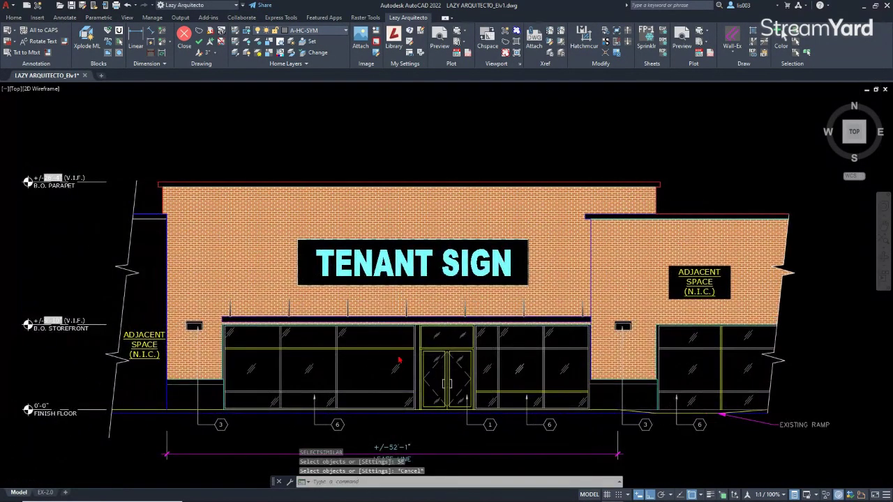
pyautogui.scroll(3, 399, 360)
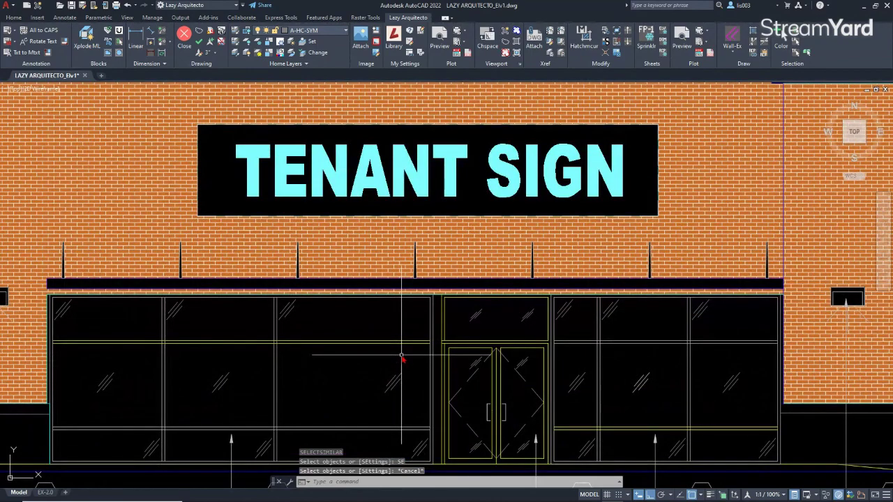
pyautogui.moveTo(382, 359); pyautogui.dragTo(398, 330, button='middle')
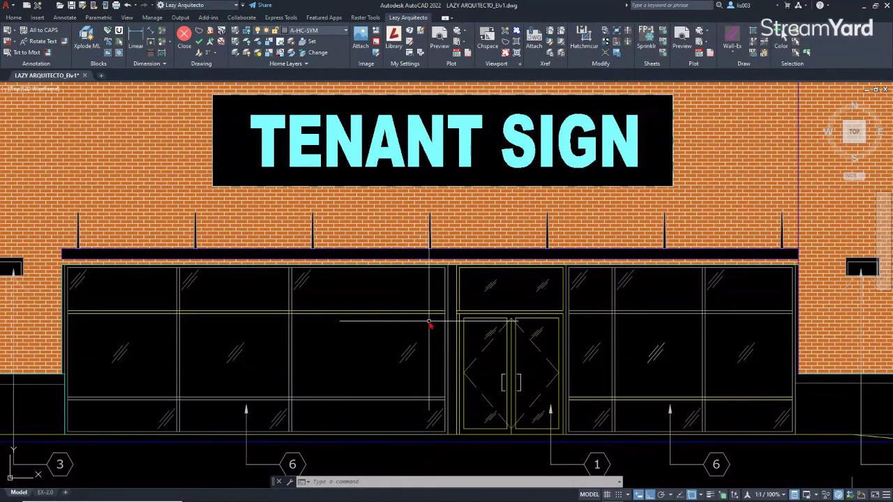
pyautogui.moveTo(431, 323); pyautogui.dragTo(371, 332, button='middle')
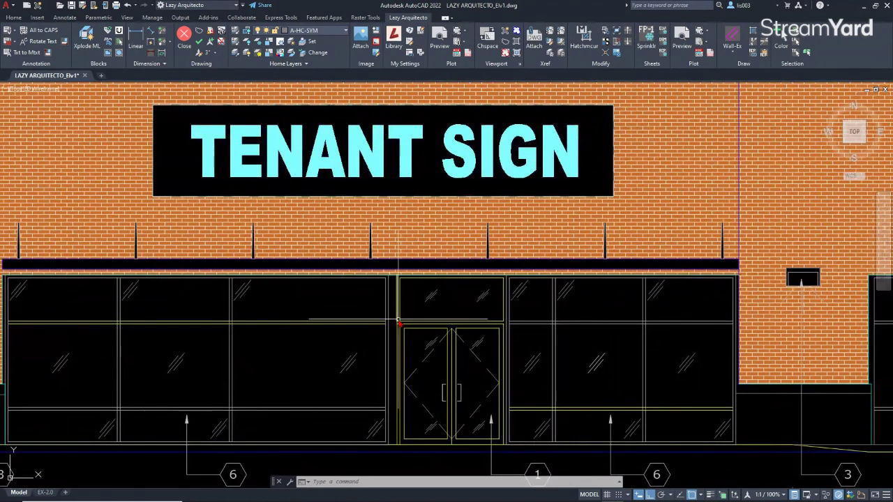
pyautogui.click(399, 321)
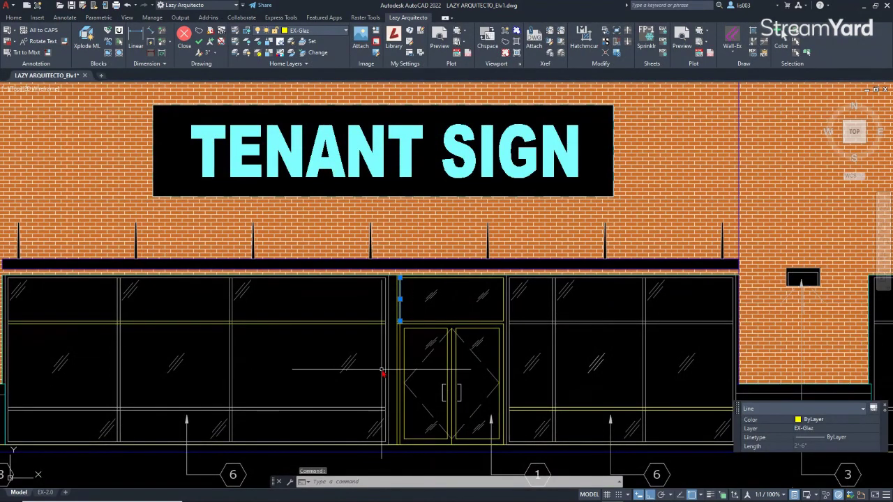
pyautogui.press('Escape')
# - Start SELECTSIMILAR, open its matching settings, and cancel out
pyautogui.write('SELECTSIMILAR')
pyautogui.press('Return')
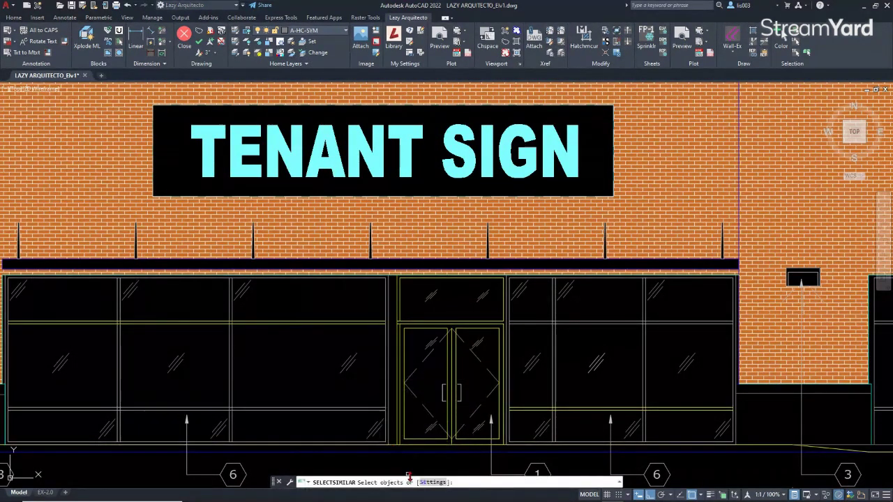
pyautogui.click(426, 483)
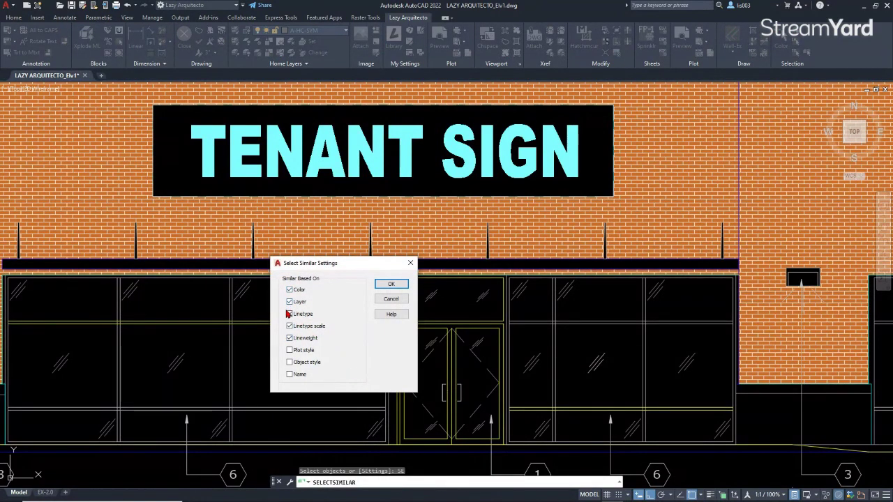
pyautogui.press('Escape')
# - Select the door-head glazing line and run ss to select all 22 EX-Glaz lines
pyautogui.click(424, 322)
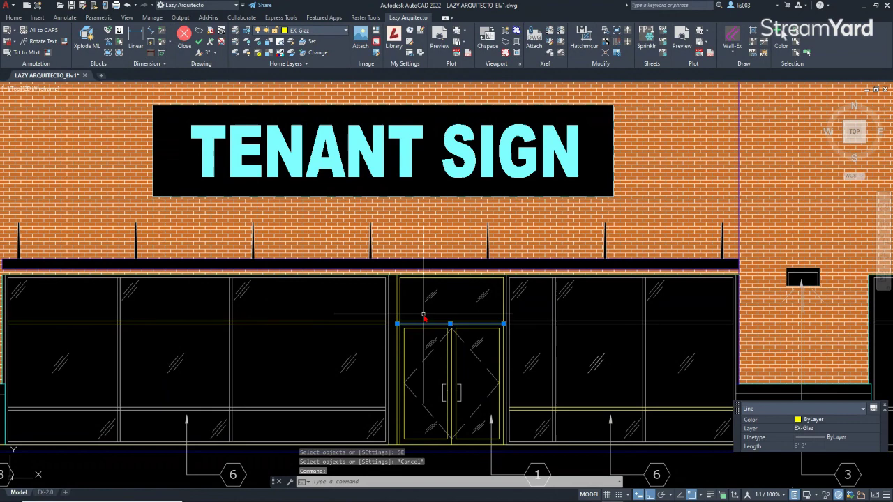
pyautogui.write('ss')
pyautogui.press('Return')
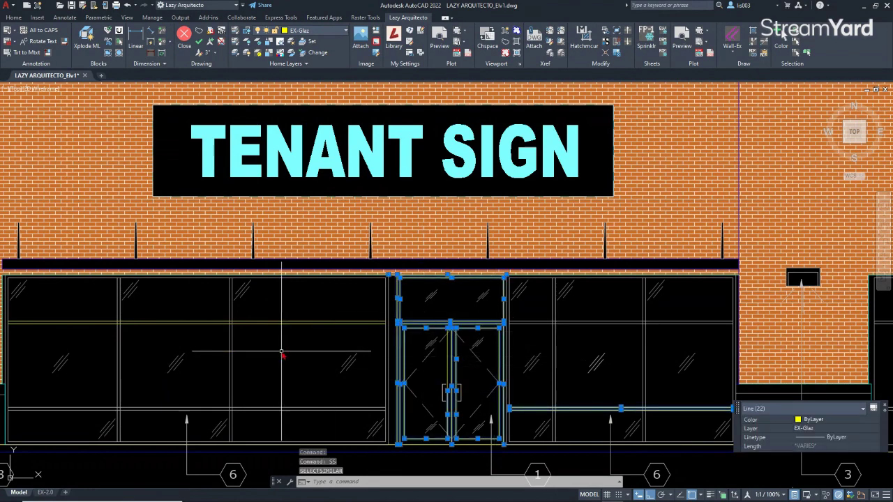
pyautogui.scroll(5, 323, 319)
pyautogui.scroll(-5, 323, 319)
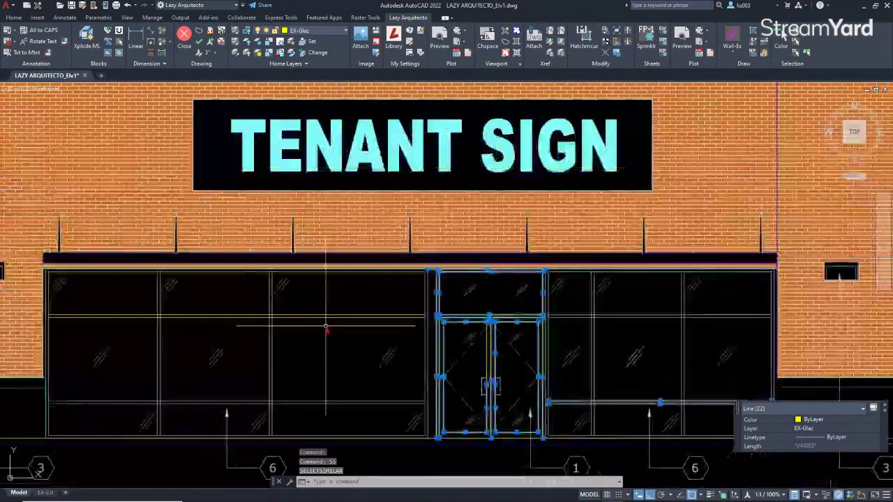
pyautogui.scroll(5, 696, 348)
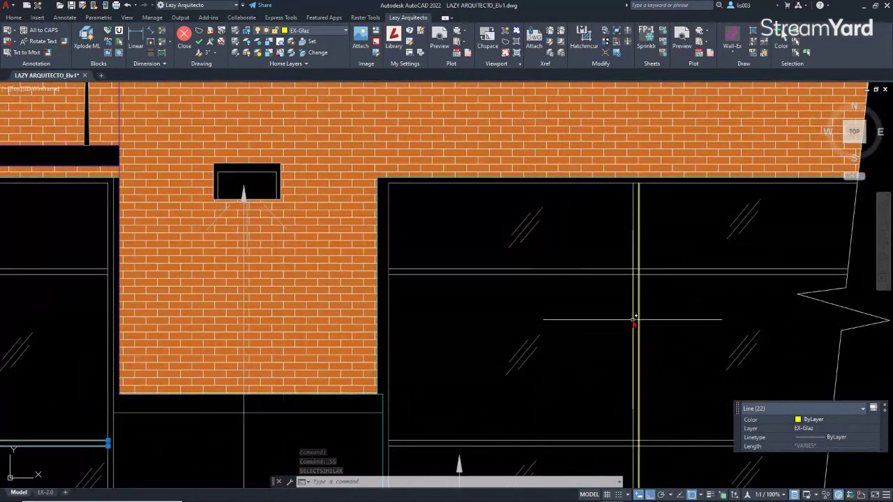
pyautogui.scroll(-3, 639, 328)
pyautogui.scroll(-5, 470, 338)
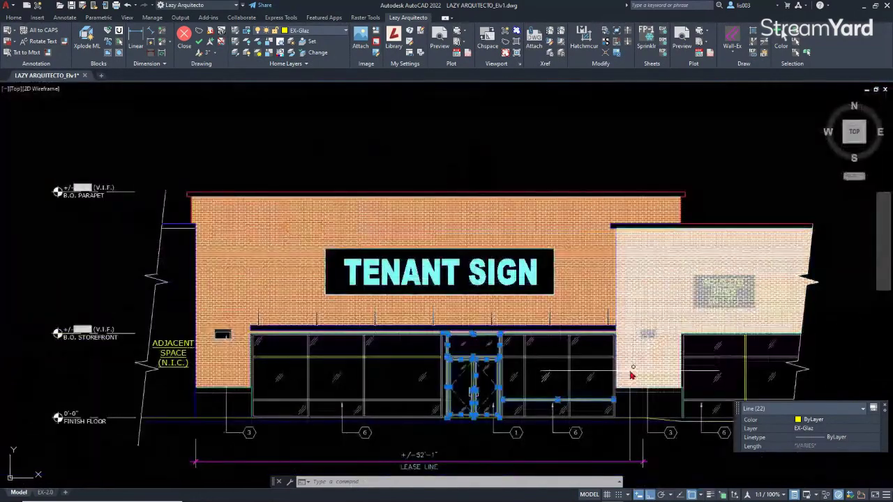
# - Clear the similar-lines selection and launch Quick Select
pyautogui.press('Escape')
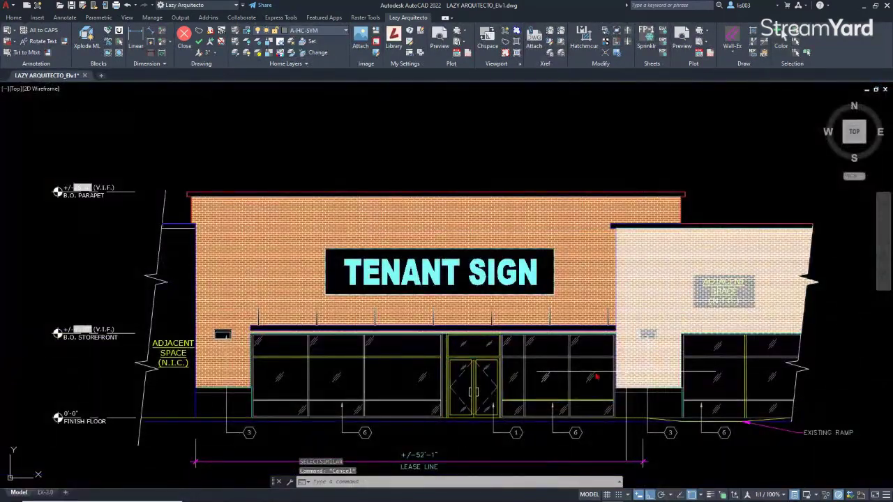
pyautogui.moveTo(453, 355); pyautogui.dragTo(471, 337, button='middle')
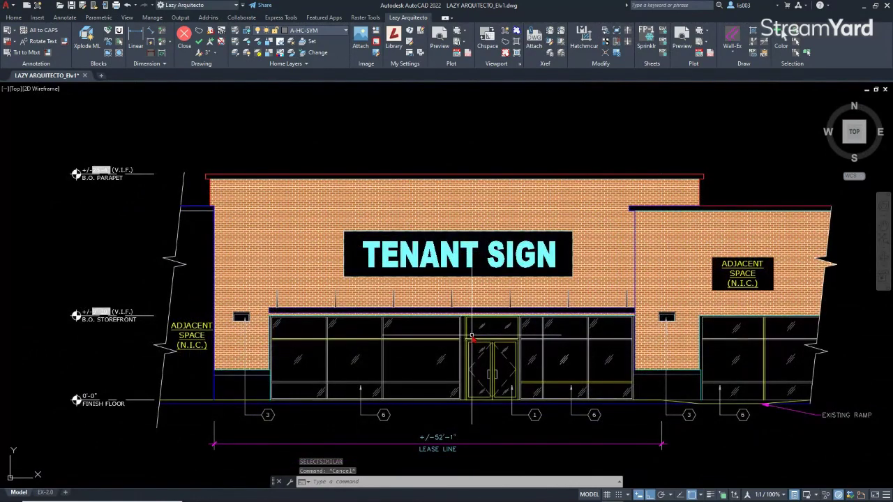
pyautogui.moveTo(403, 325); pyautogui.dragTo(378, 346, button='middle')
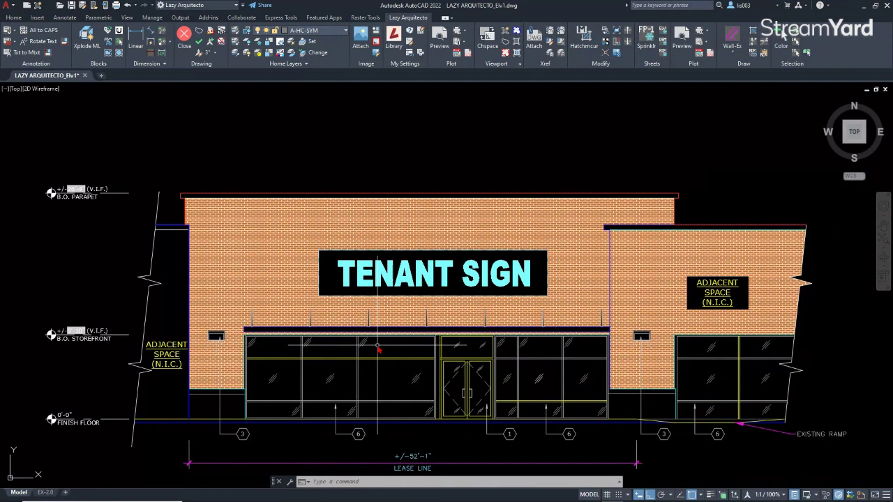
pyautogui.write('q')
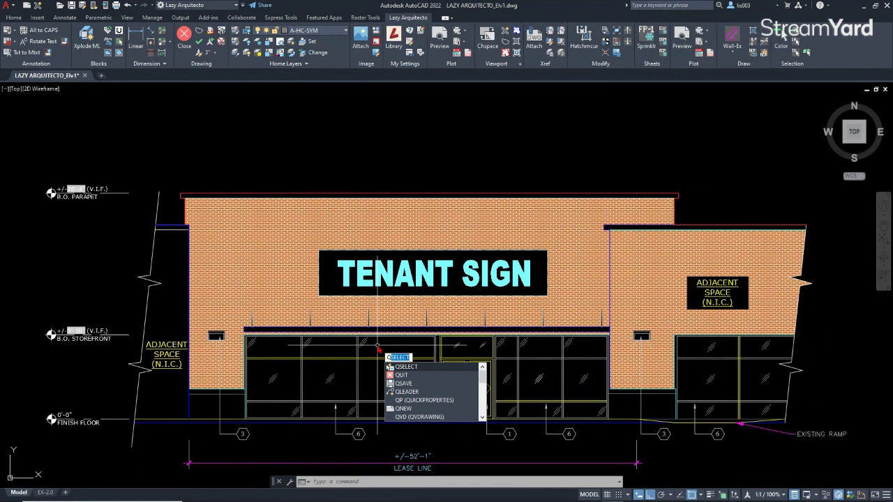
pyautogui.press('Escape')
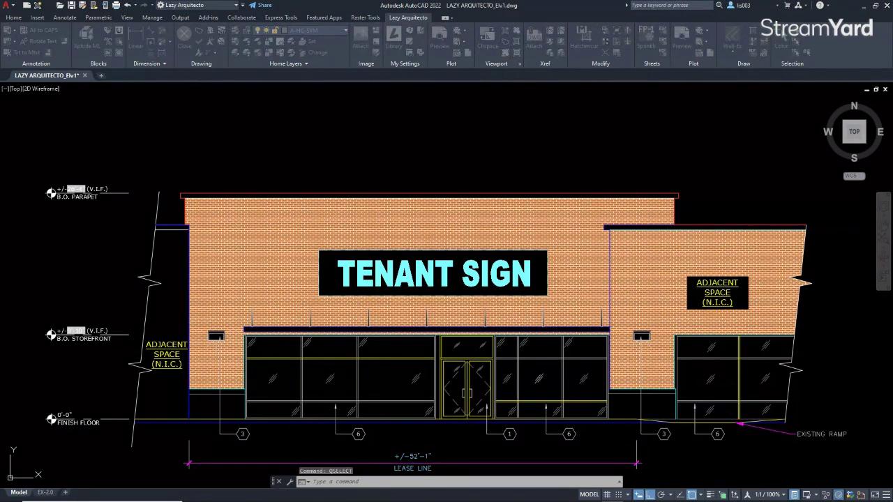
# - Move the Quick Select dialog aside, keep Entire drawing scope, and start windowing the elevation
pyautogui.moveTo(553, 123)
pyautogui.mouseDown()
pyautogui.moveTo(392, 178)
pyautogui.moveTo(386, 197)
pyautogui.moveTo(411, 178)
pyautogui.mouseUp()
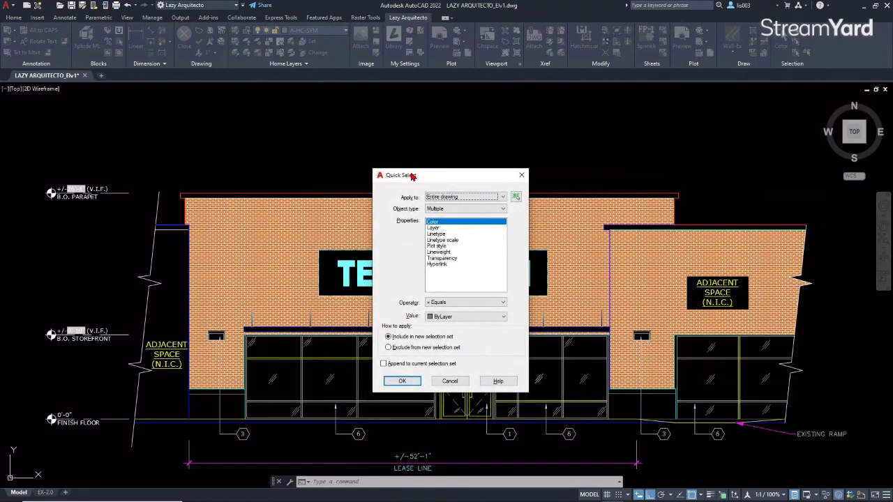
pyautogui.moveTo(423, 177); pyautogui.dragTo(383, 178)
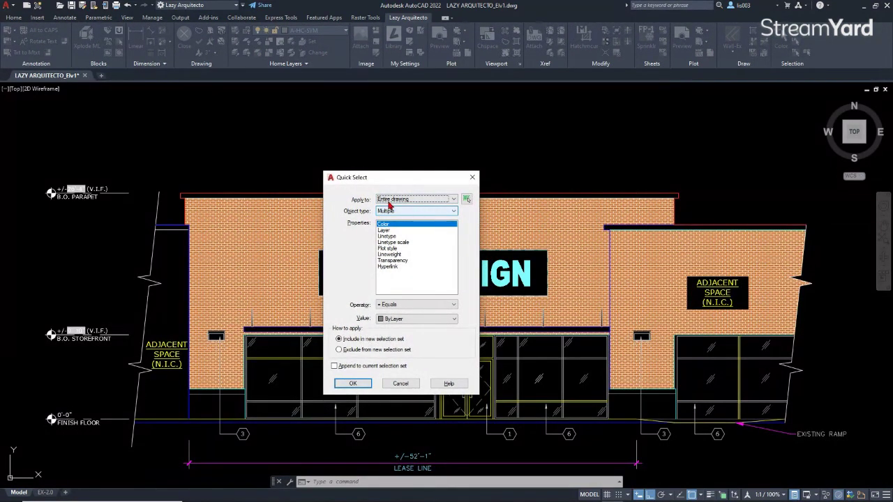
pyautogui.click(392, 201)
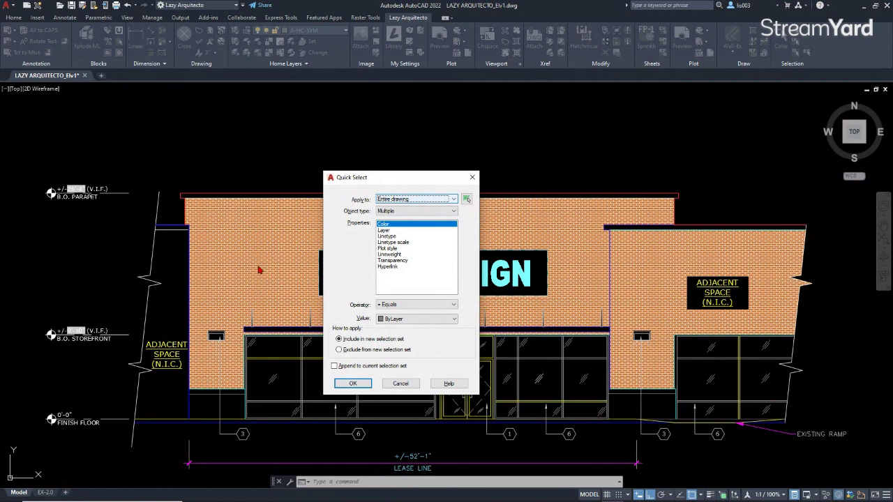
pyautogui.click(433, 200)
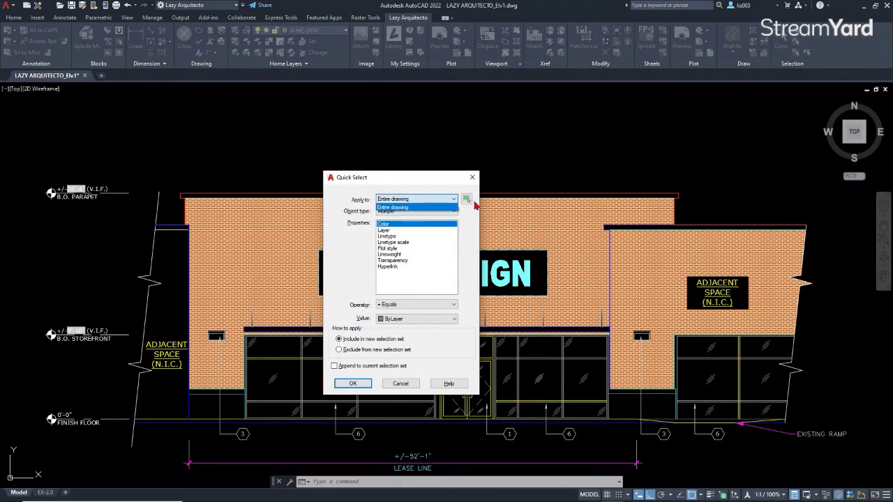
pyautogui.click(466, 200)
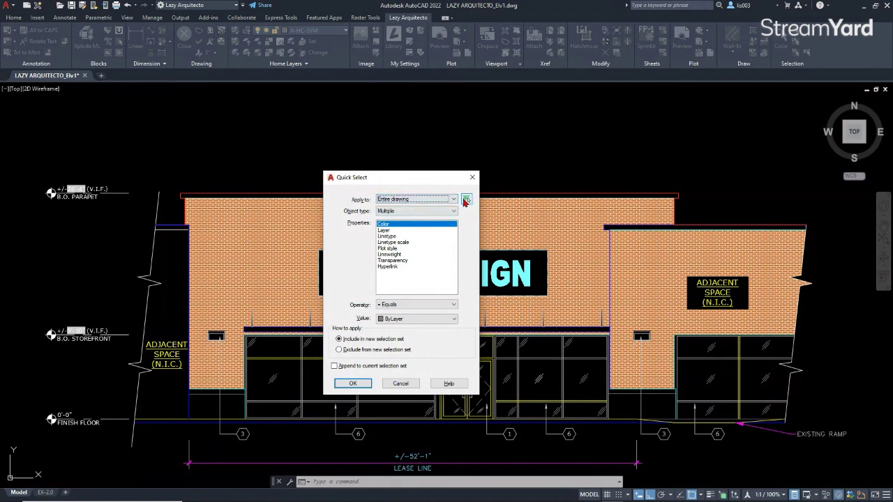
pyautogui.click(467, 201)
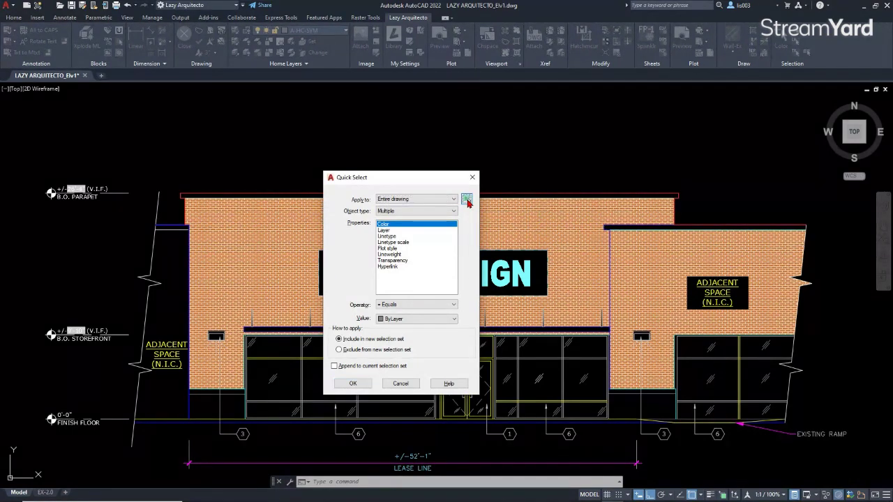
pyautogui.click(844, 454)
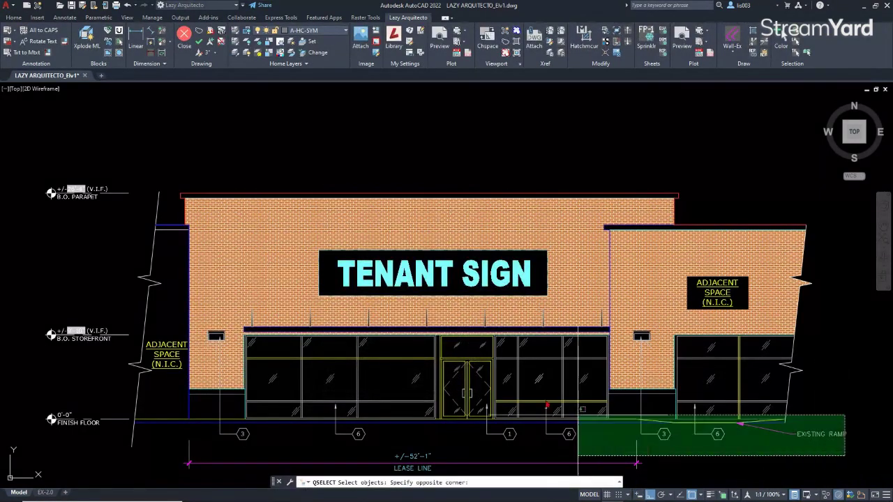
# - Window all 195 elevation objects and filter Quick Select by Color = Yellow, selecting 6
pyautogui.click(39, 179)
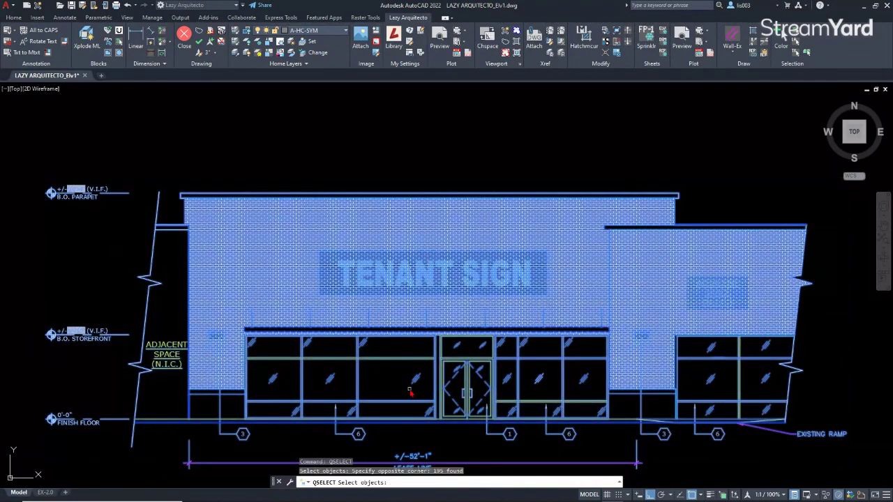
pyautogui.press('Return')
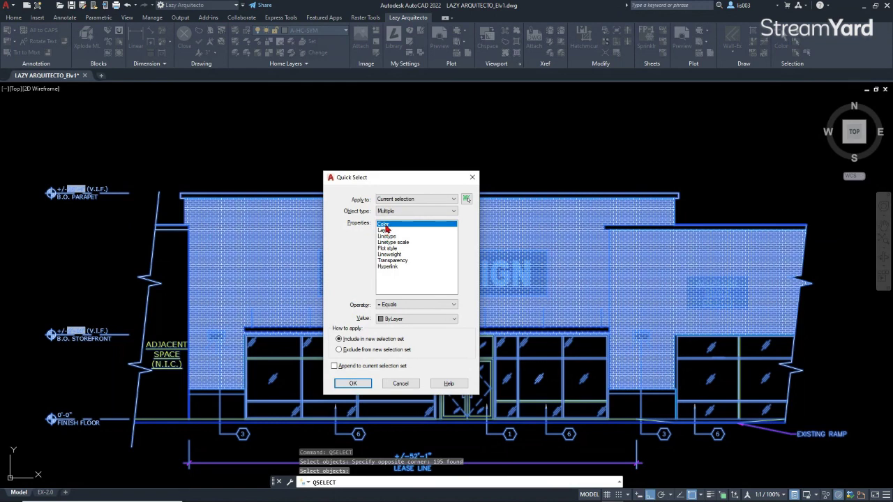
pyautogui.click(394, 318)
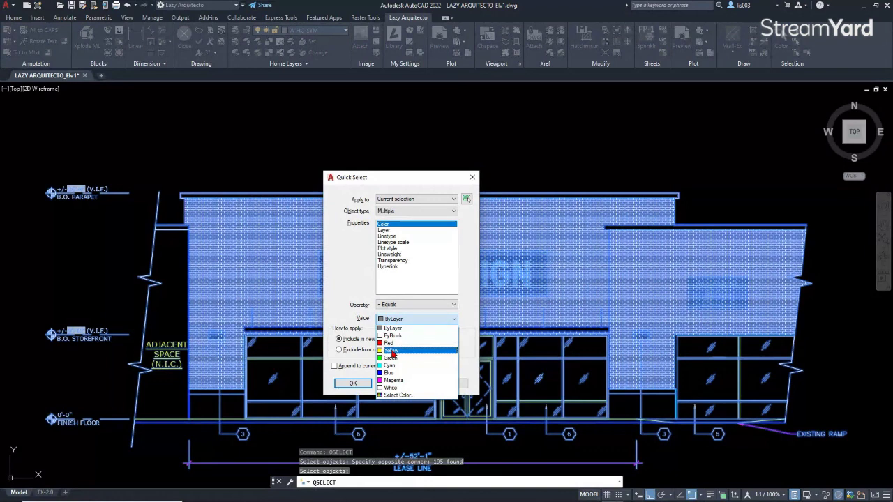
pyautogui.click(393, 351)
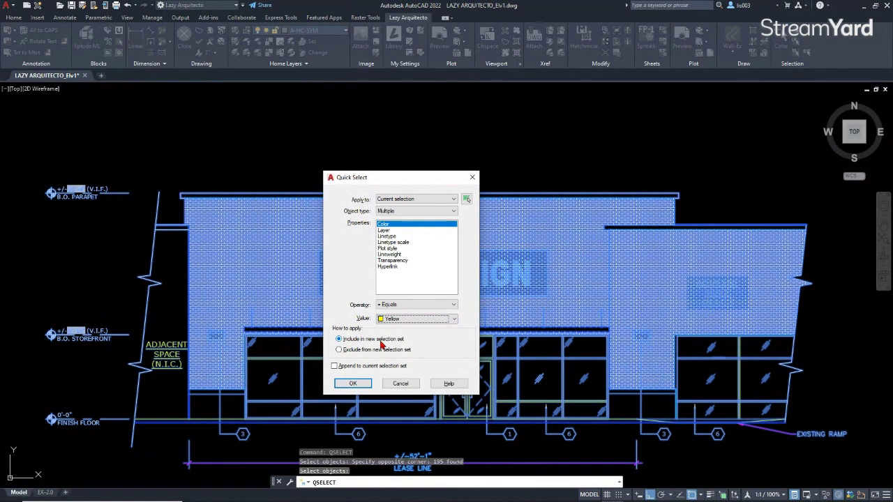
pyautogui.click(351, 383)
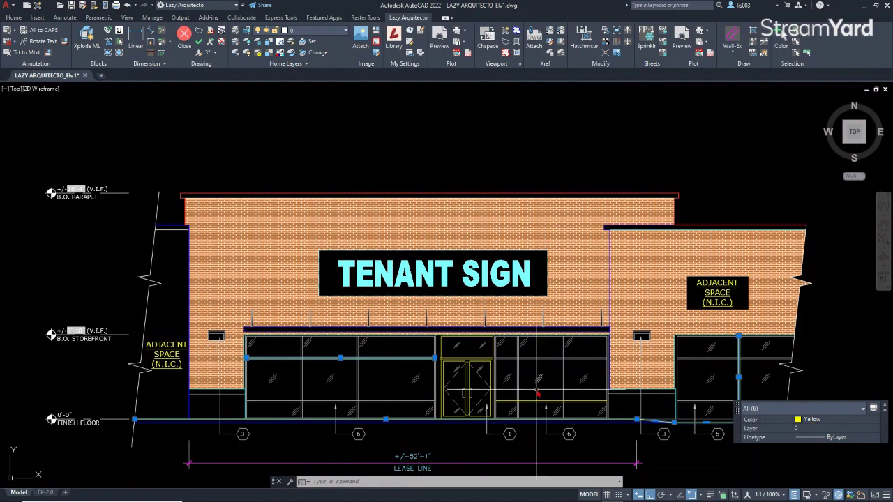
# - Clear the six yellow objects, then pick and release the 6'-2" EX-Glaz door transom line
pyautogui.scroll(6, 742, 372)
pyautogui.scroll(-6, 742, 375)
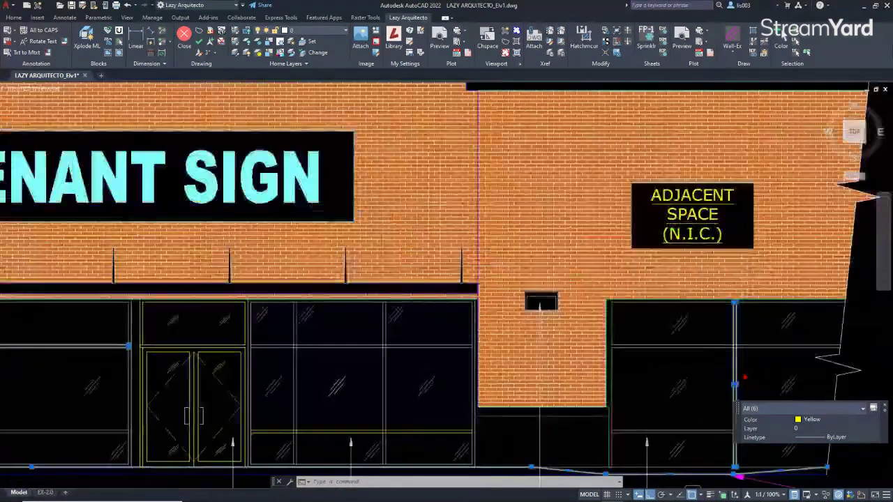
pyautogui.scroll(6, 475, 364)
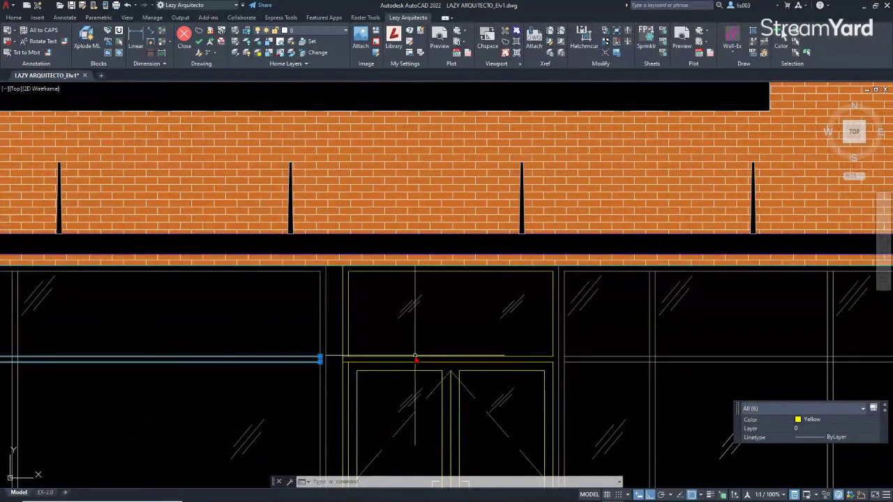
pyautogui.press('Escape')
pyautogui.click(412, 357)
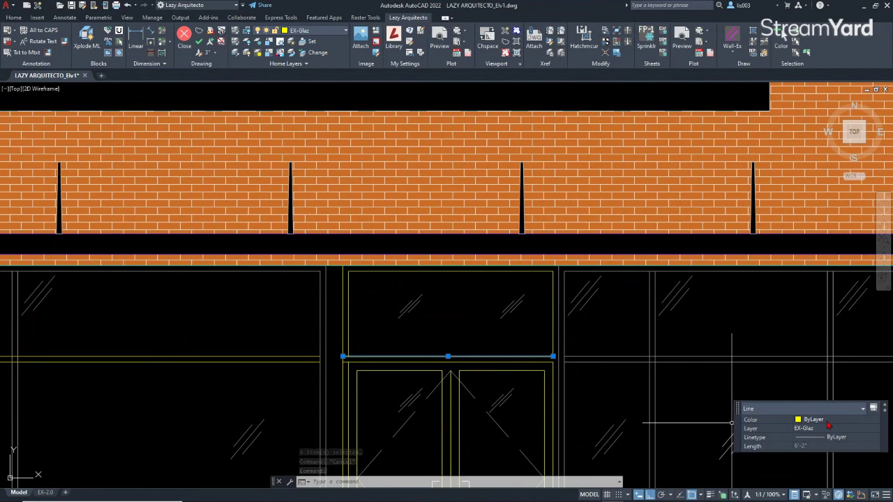
pyautogui.scroll(-6, 530, 380)
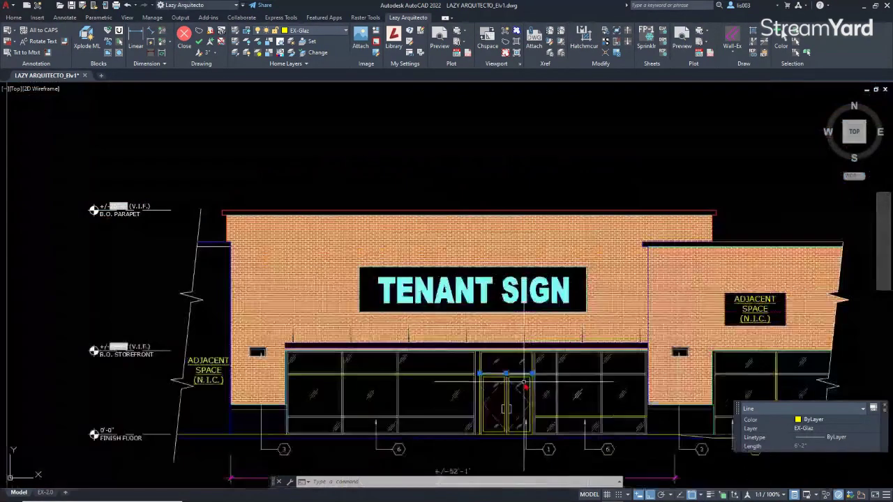
pyautogui.moveTo(523, 386)
pyautogui.mouseDown(button='middle')
pyautogui.moveTo(486, 346)
pyautogui.moveTo(459, 356)
pyautogui.moveTo(471, 346)
pyautogui.moveTo(474, 357)
pyautogui.mouseUp(button='middle')
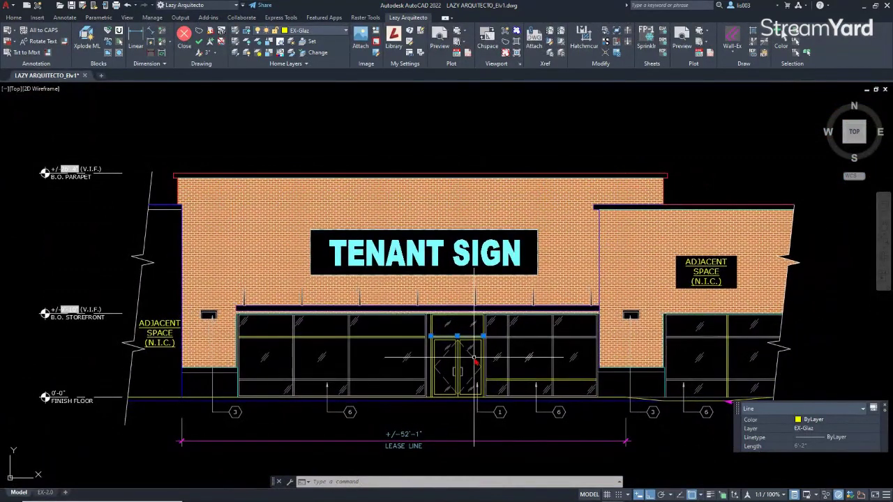
pyautogui.scroll(-3, 473, 358)
pyautogui.scroll(1, 464, 376)
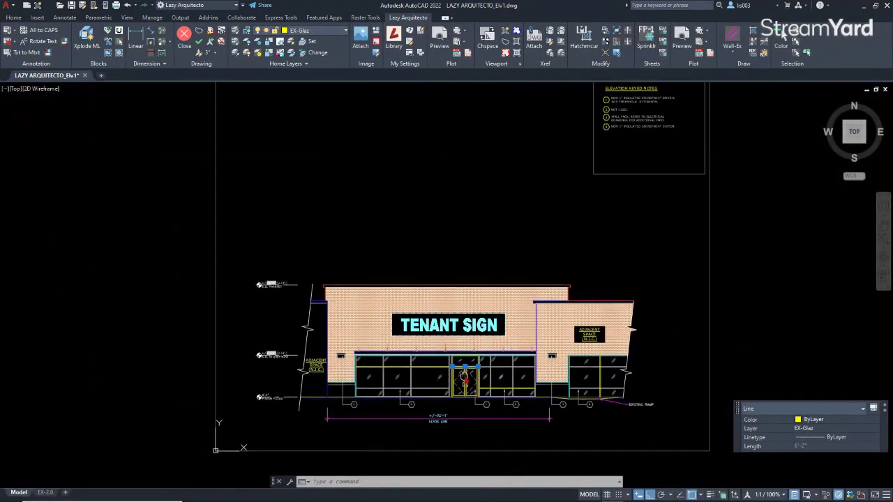
pyautogui.press('Escape')
pyautogui.scroll(7, 465, 378)
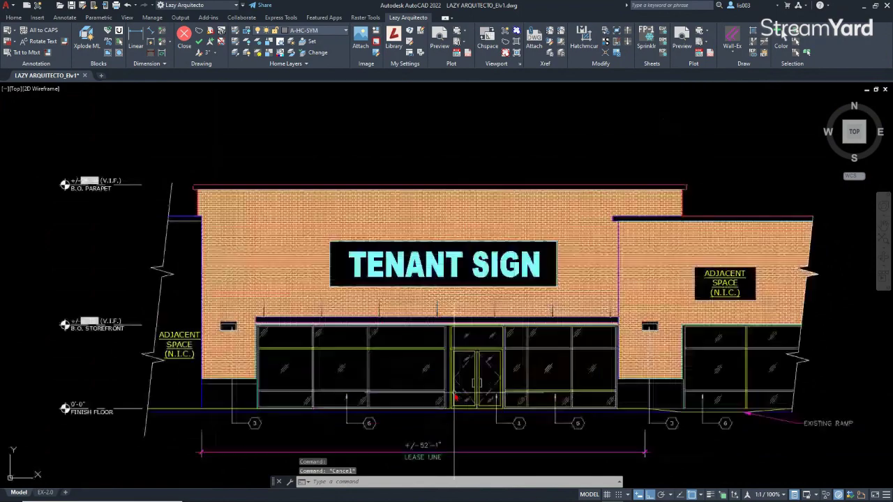
pyautogui.moveTo(510, 383)
pyautogui.mouseDown(button='middle')
pyautogui.moveTo(481, 385)
pyautogui.moveTo(465, 405)
pyautogui.moveTo(470, 355)
pyautogui.mouseUp(button='middle')
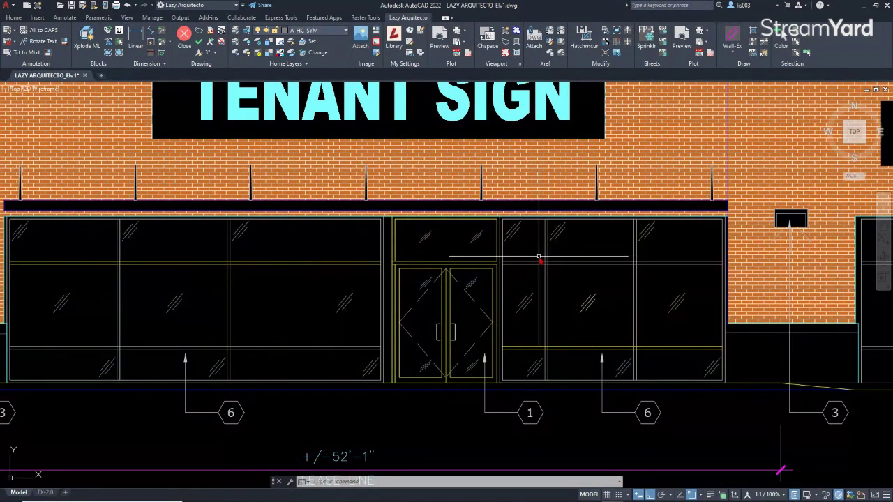
pyautogui.write('s')
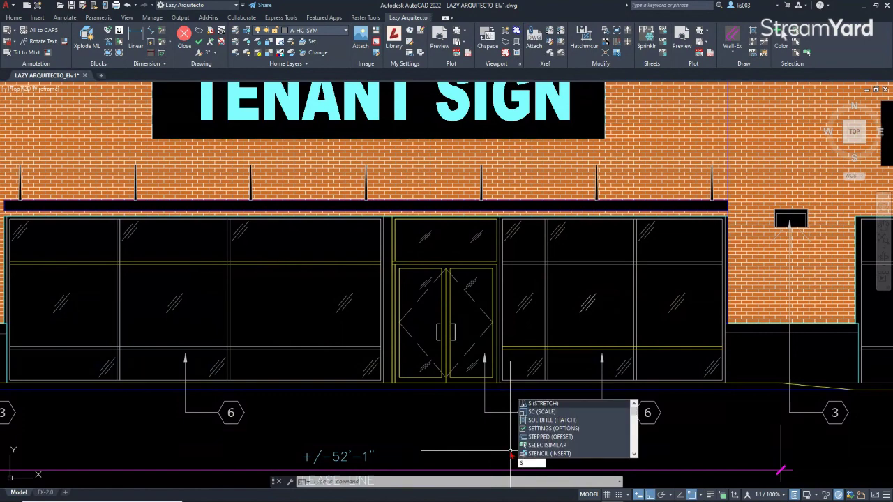
pyautogui.press('Return')
pyautogui.click(519, 441)
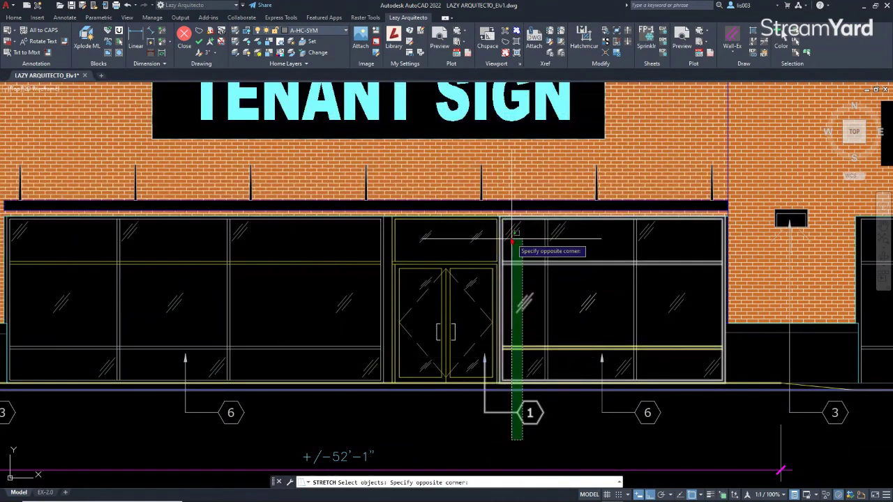
pyautogui.click(310, 148)
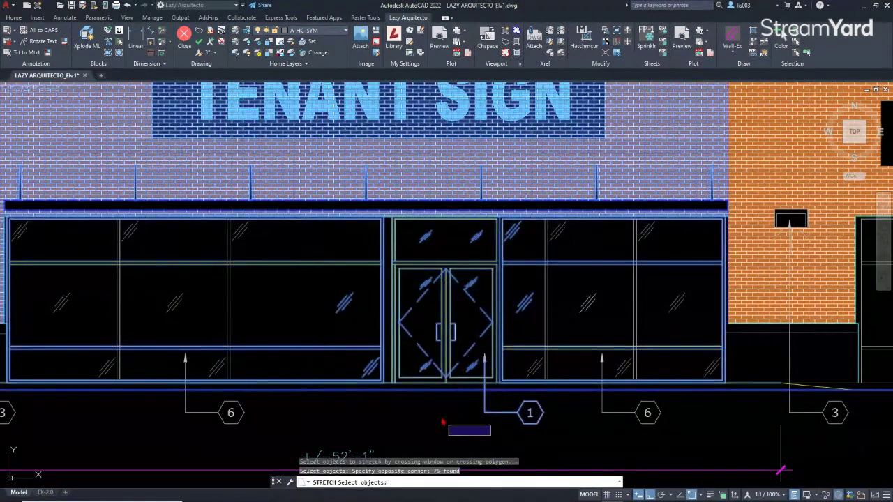
pyautogui.press('Return')
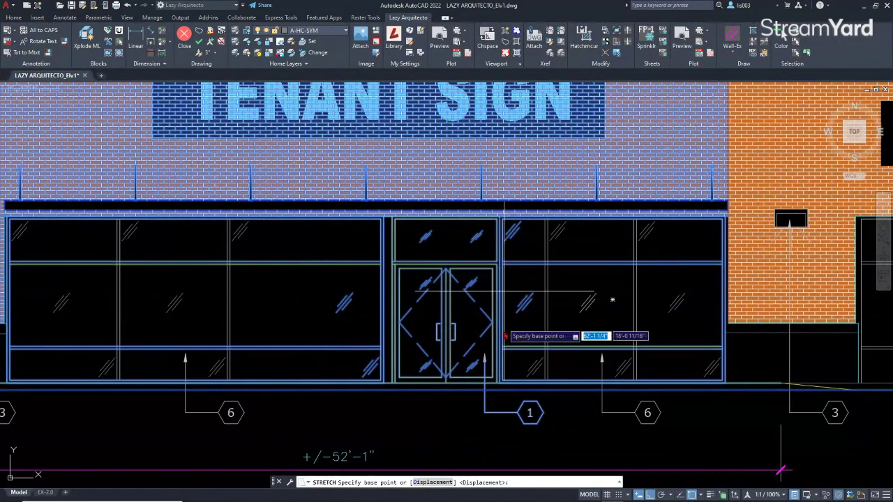
pyautogui.click(436, 419)
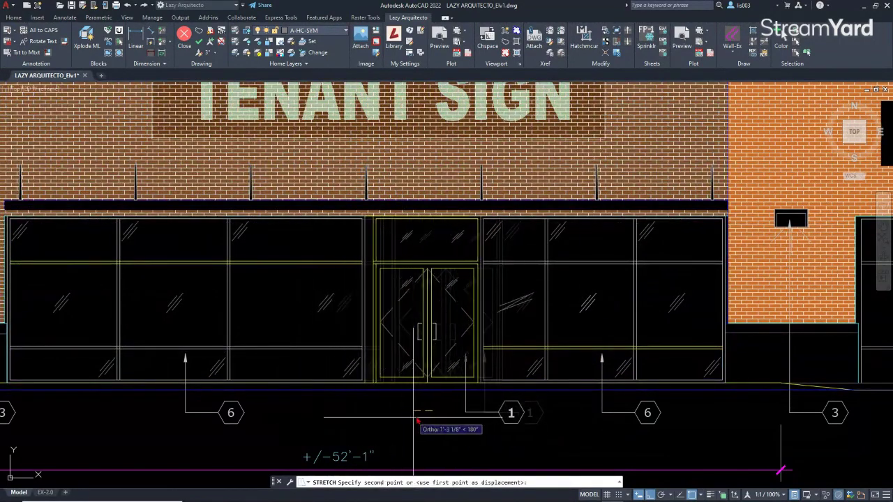
pyautogui.press('Escape')
pyautogui.moveTo(474, 414)
pyautogui.mouseDown(button='middle')
pyautogui.moveTo(417, 400)
pyautogui.moveTo(475, 408)
pyautogui.mouseUp(button='middle')
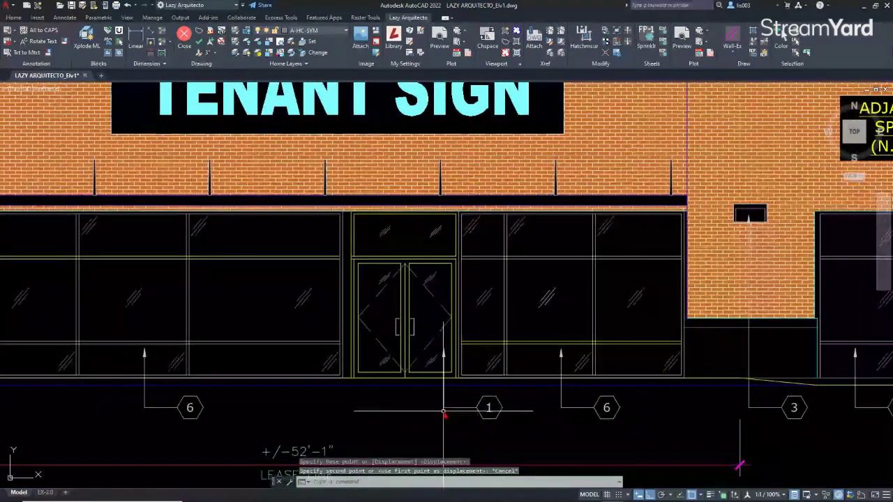
pyautogui.scroll(-5, 474, 411)
pyautogui.scroll(5, 472, 422)
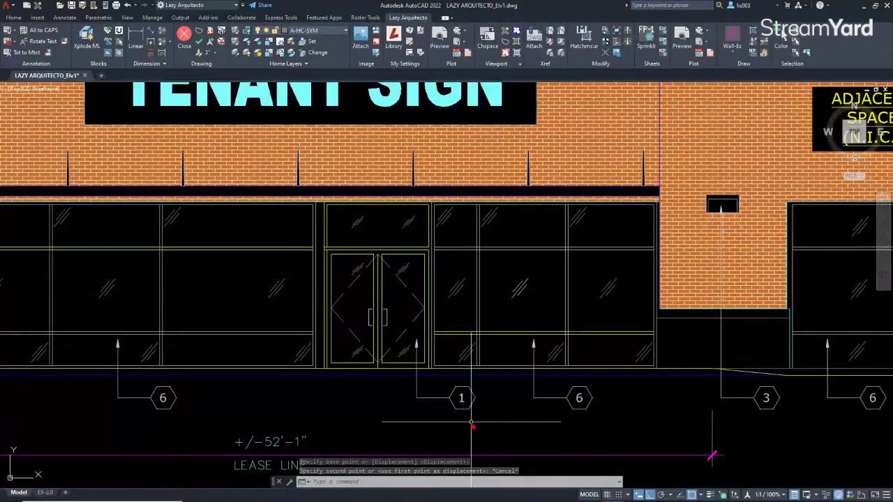
# - Crossing-polygon select the double entry door and its keynote 1 tag
pyautogui.click(522, 422)
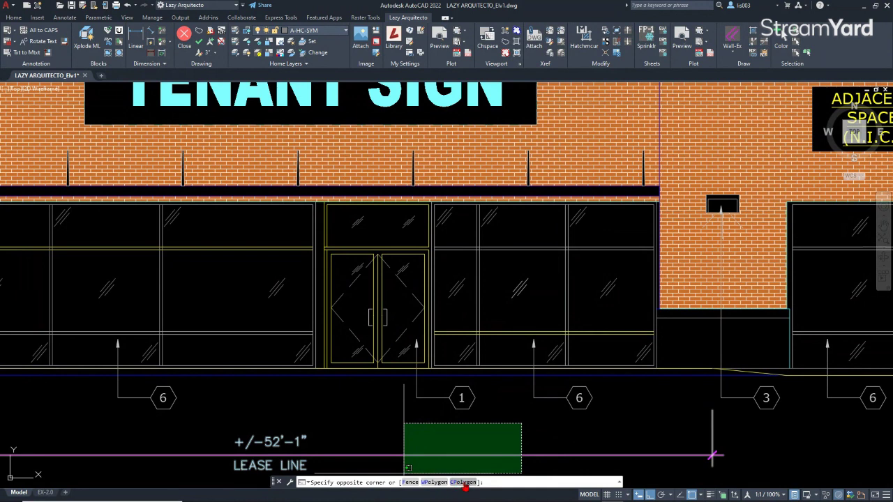
pyautogui.click(464, 482)
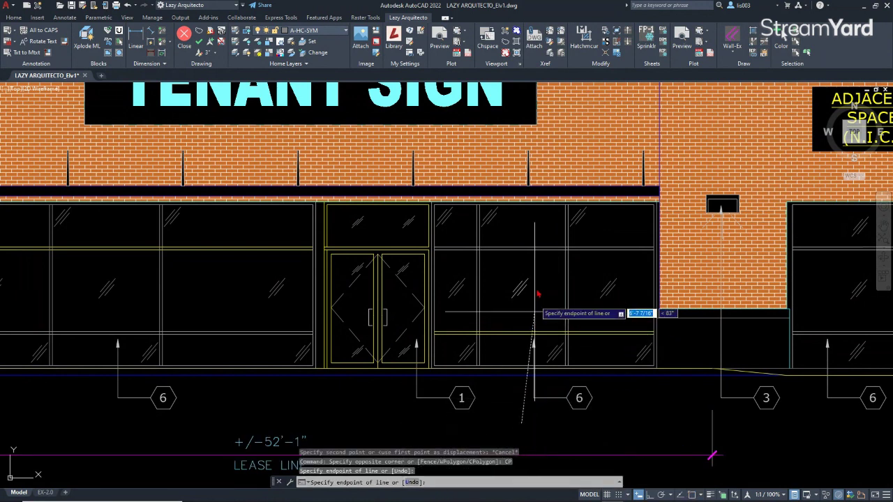
pyautogui.click(477, 383)
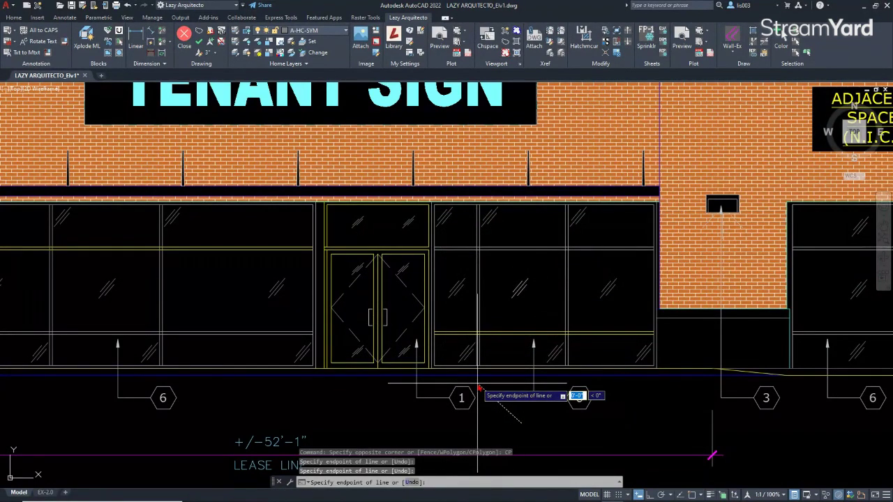
pyautogui.click(443, 375)
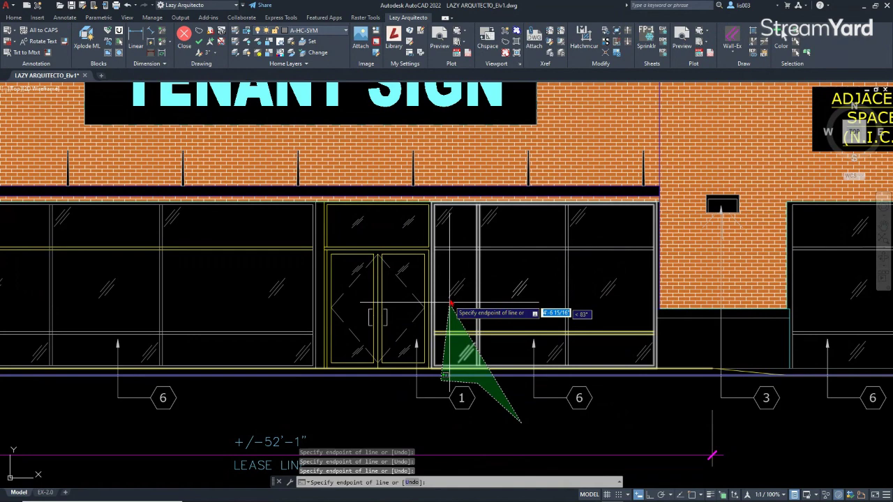
pyautogui.click(440, 261)
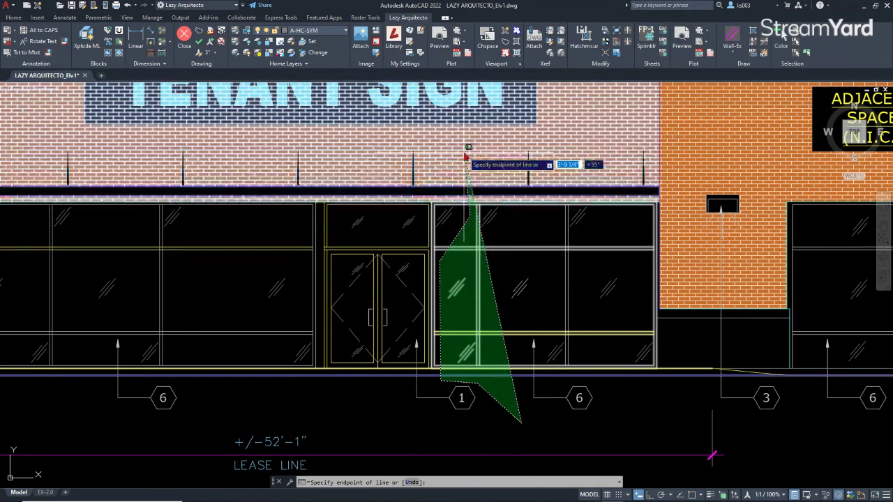
pyautogui.click(467, 137)
pyautogui.click(237, 137)
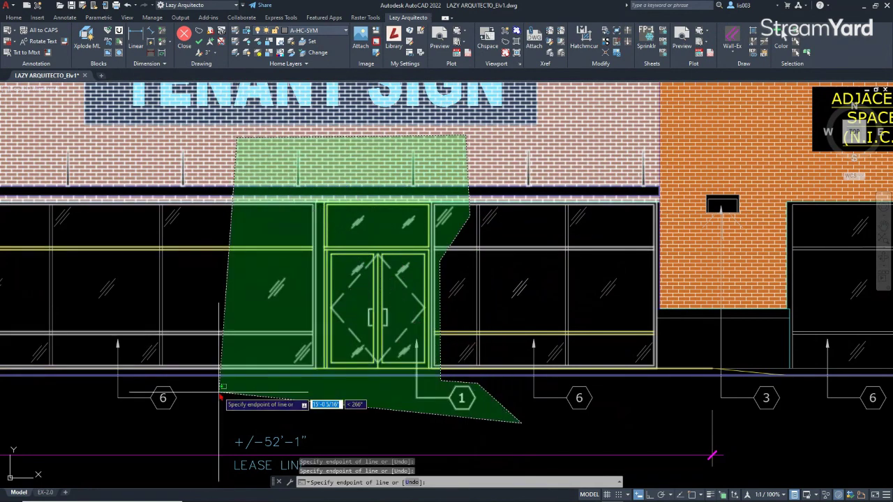
pyautogui.click(244, 413)
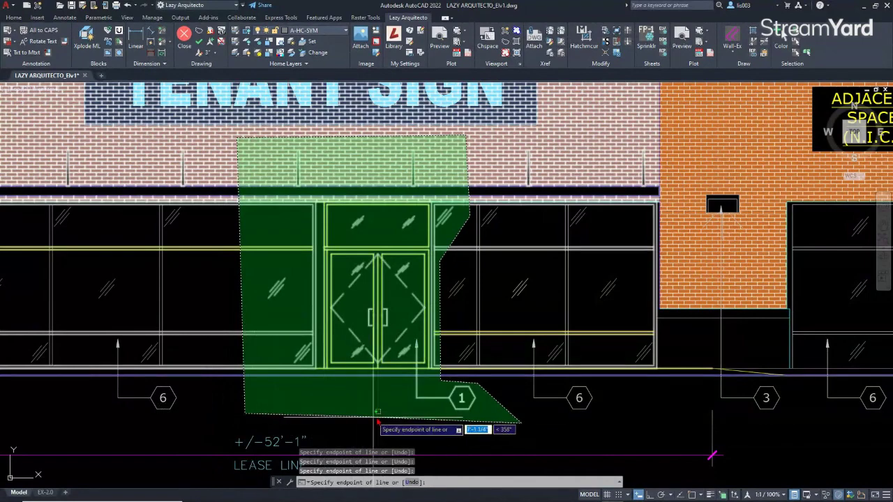
pyautogui.press('Return')
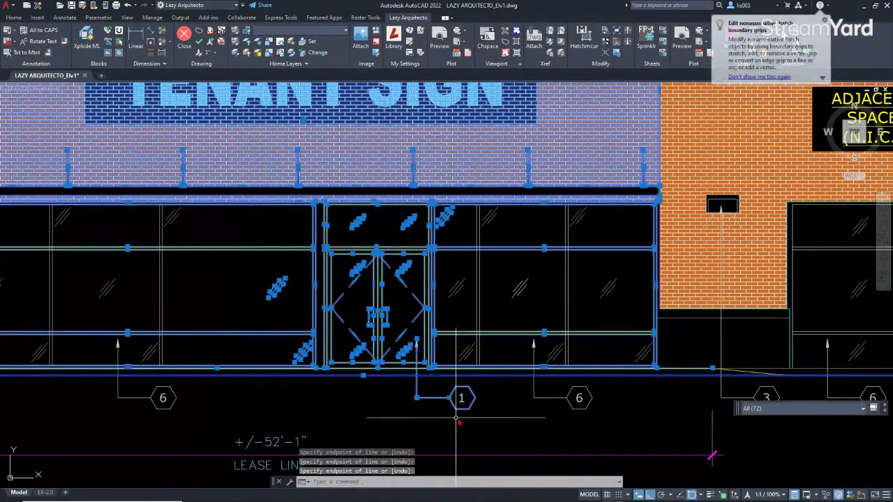
# - Stretch the selected door and tag leftward with Ortho, resizing the adjacent glazing bays
pyautogui.scroll(-2, 421, 425)
pyautogui.scroll(5, 452, 433)
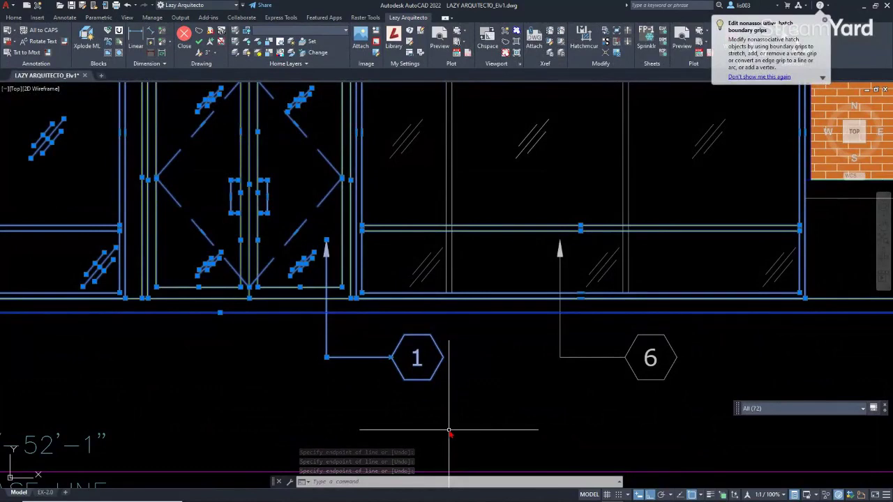
pyautogui.scroll(-3, 449, 433)
pyautogui.write('s')
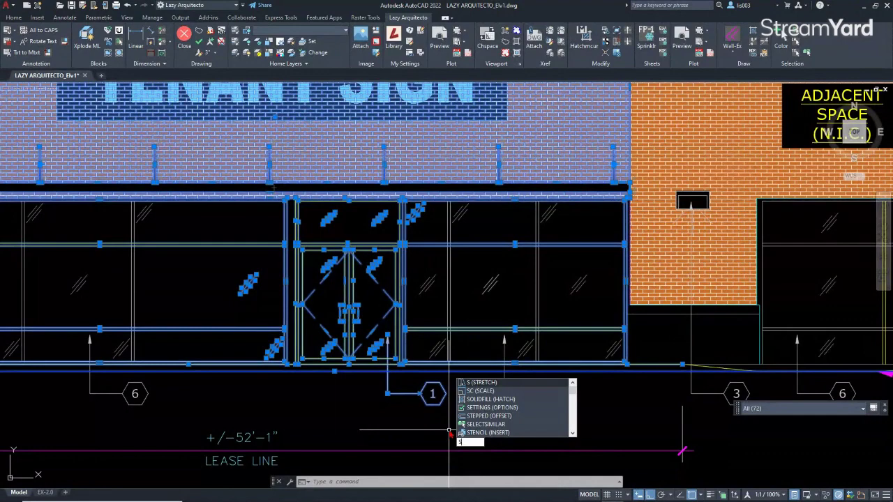
pyautogui.press('Return')
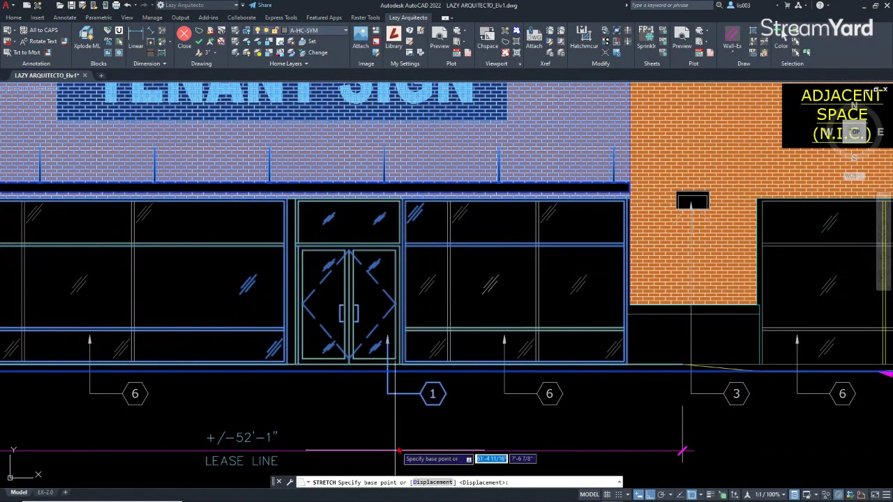
pyautogui.click(395, 421)
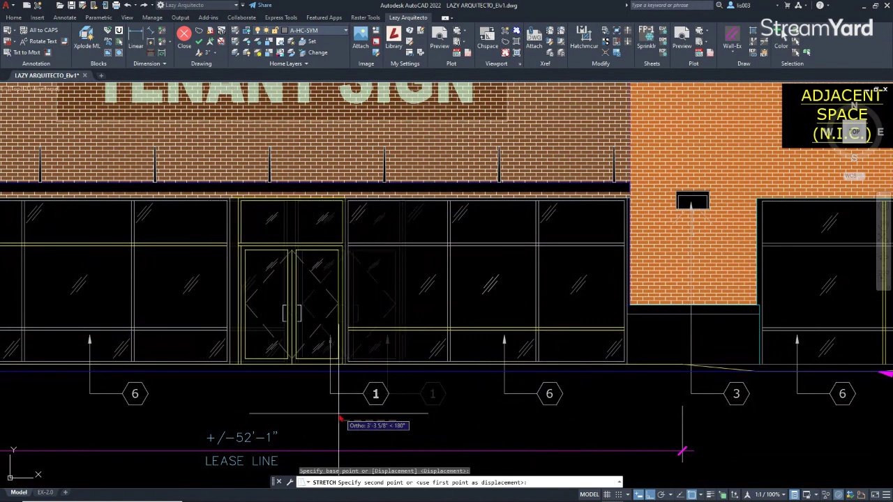
pyautogui.click(363, 420)
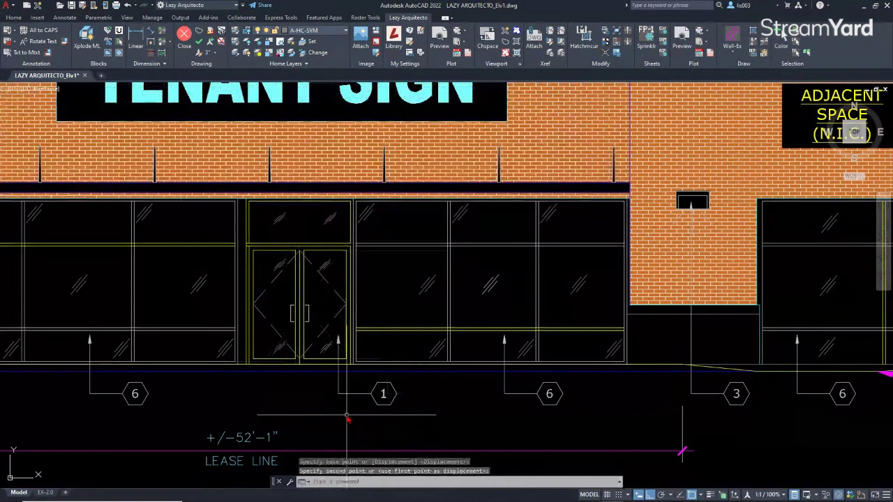
pyautogui.scroll(-3, 465, 403)
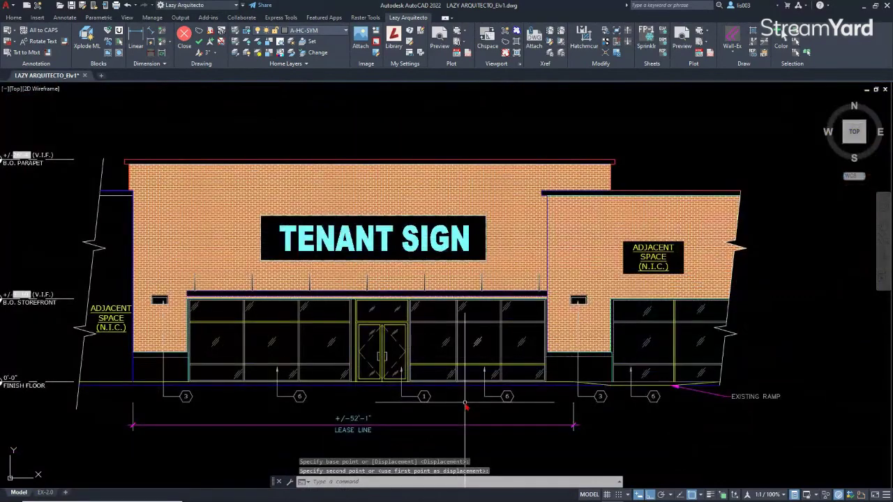
pyautogui.moveTo(464, 403); pyautogui.dragTo(490, 405, button='middle')
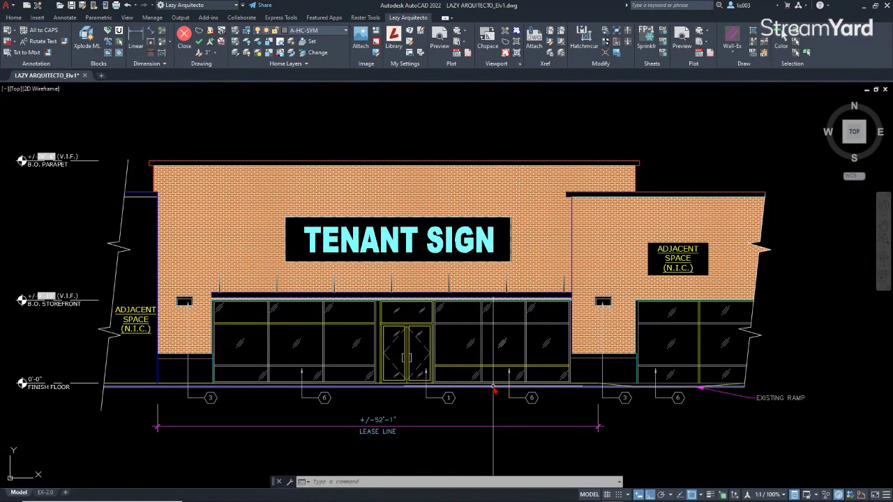
pyautogui.moveTo(329, 405)
pyautogui.mouseDown(button='middle')
pyautogui.moveTo(394, 400)
pyautogui.moveTo(336, 403)
pyautogui.mouseUp(button='middle')
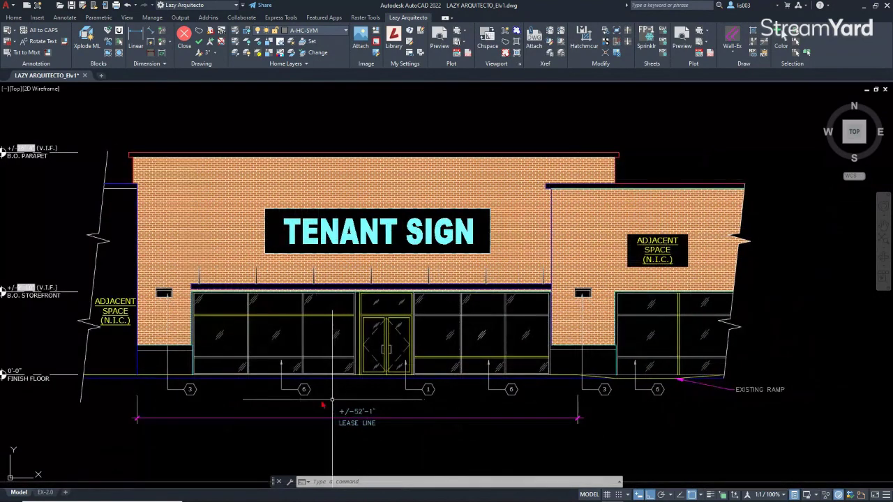
pyautogui.click(189, 387)
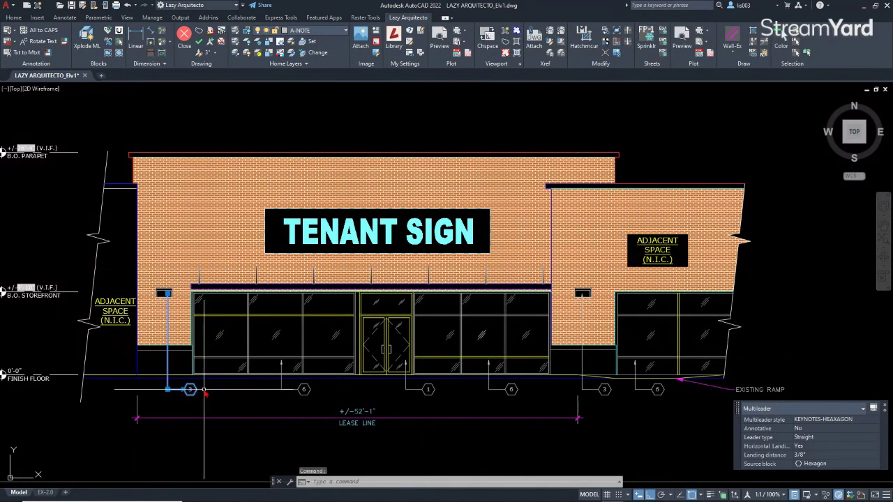
pyautogui.rightClick(204, 391)
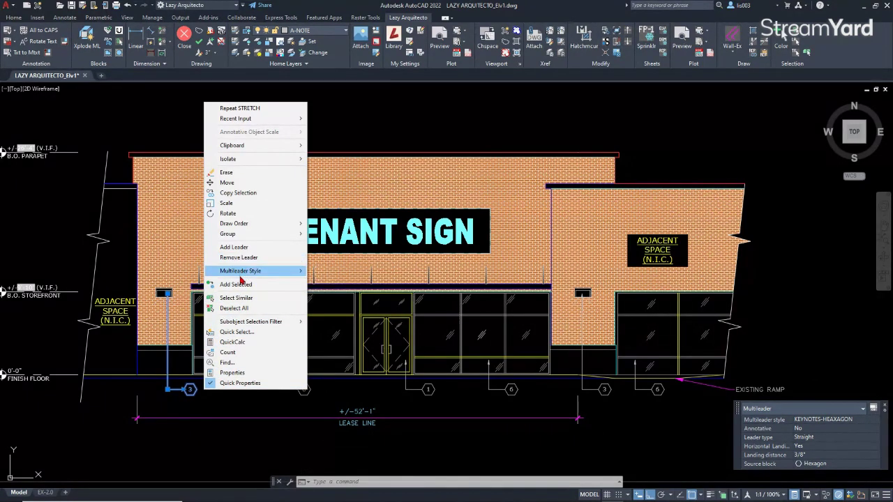
pyautogui.click(221, 404)
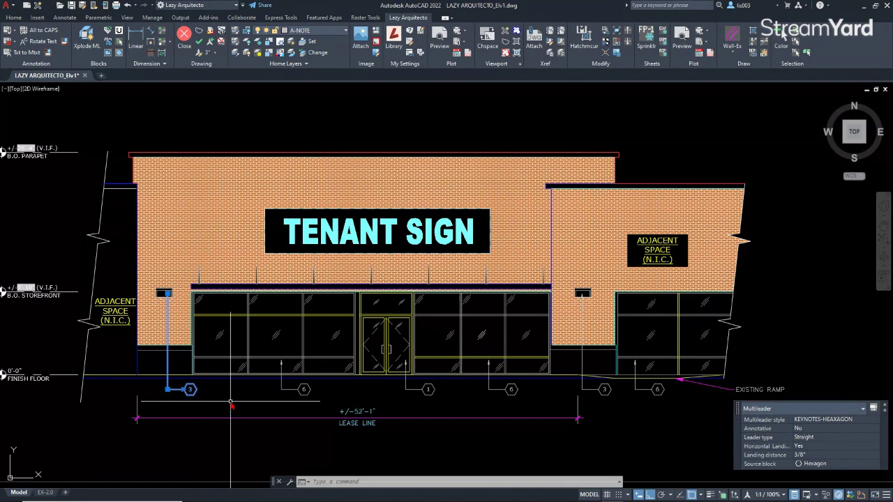
pyautogui.write('ss')
pyautogui.press('Return')
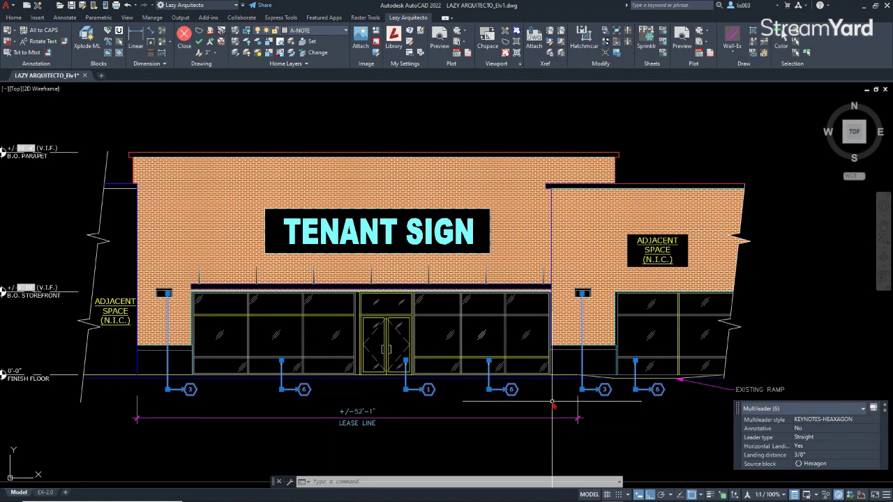
pyautogui.press('Escape')
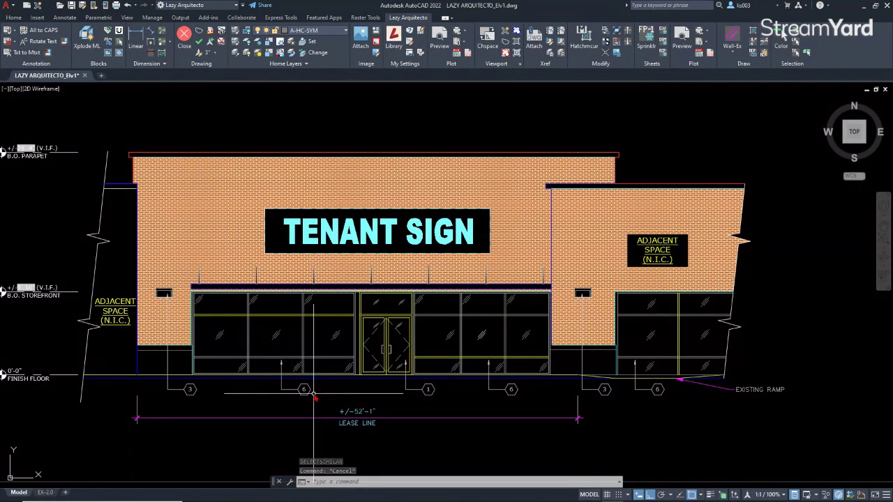
pyautogui.moveTo(348, 390); pyautogui.dragTo(346, 404, button='middle')
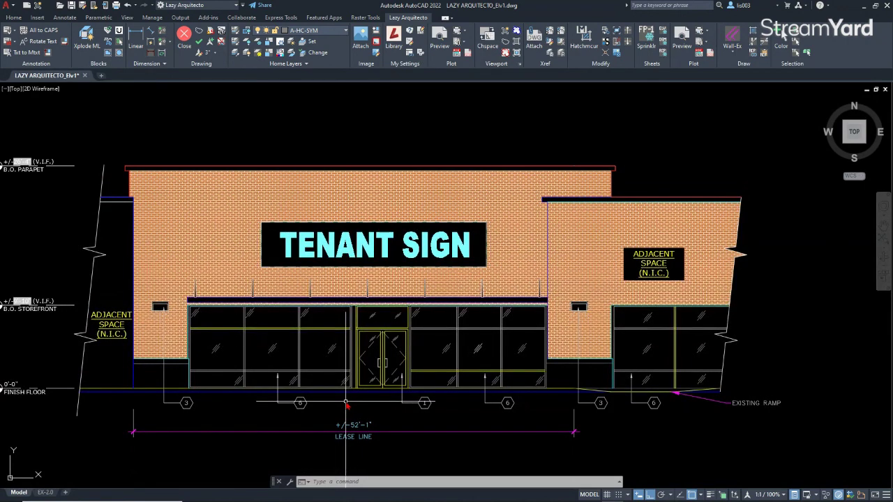
pyautogui.moveTo(346, 403); pyautogui.dragTo(395, 400, button='middle')
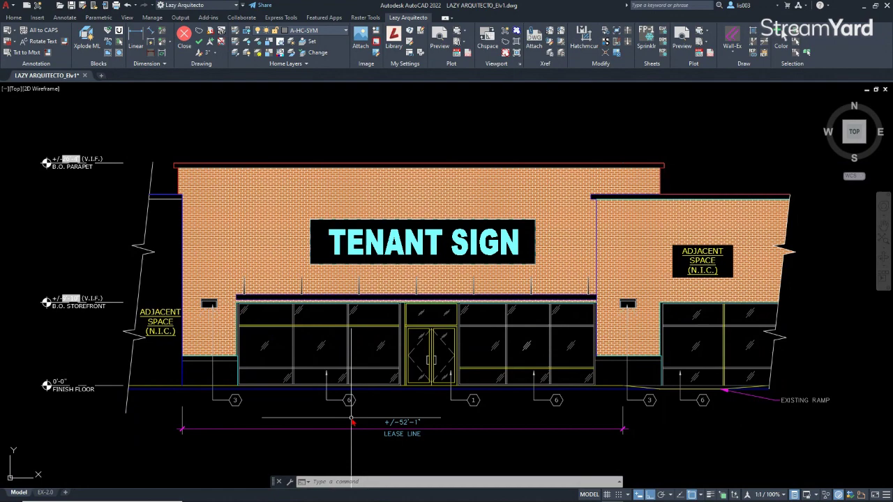
pyautogui.moveTo(359, 406); pyautogui.dragTo(354, 422, button='middle')
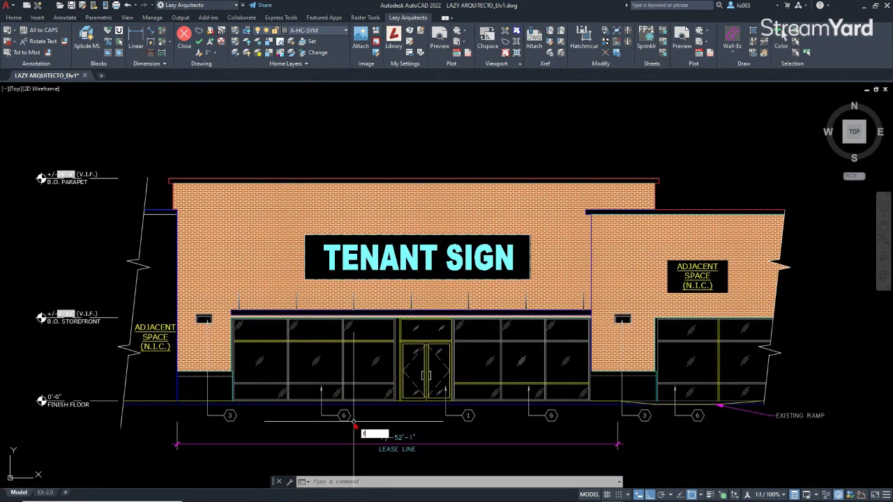
# - Search the entire drawing for the text '6' with Find and Replace, finding four matches
pyautogui.write('F')
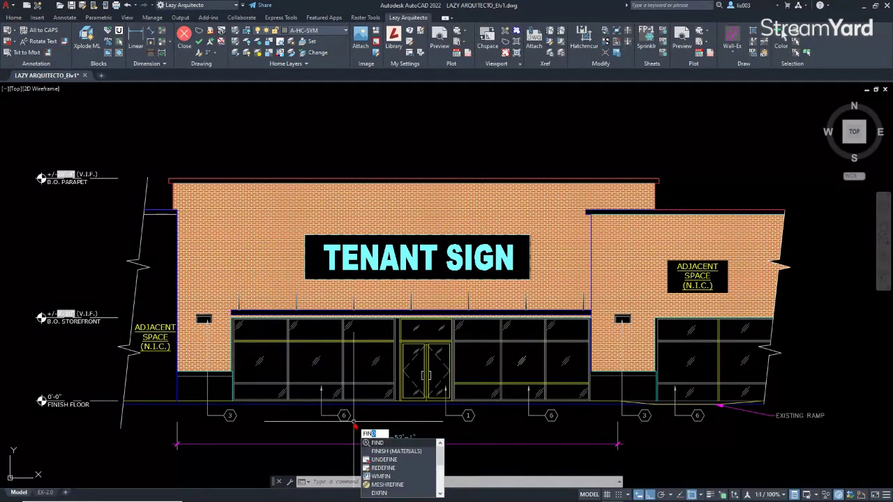
pyautogui.write('in')
pyautogui.press('Return')
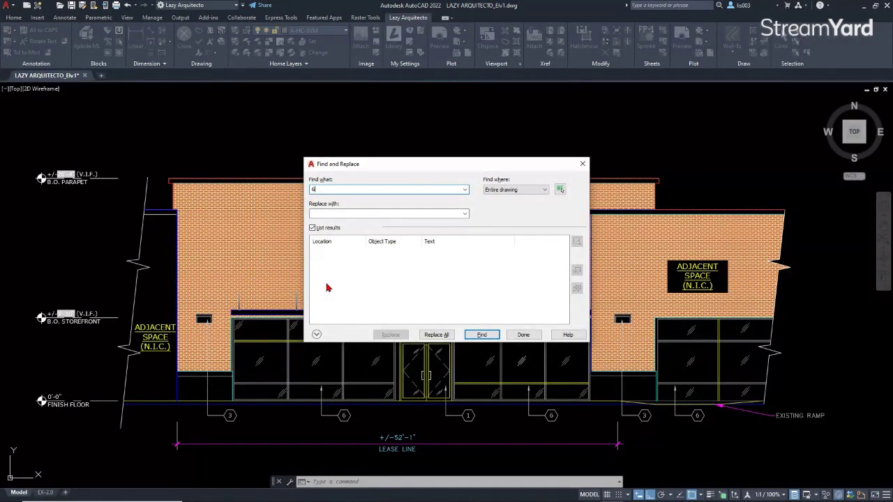
pyautogui.click(475, 336)
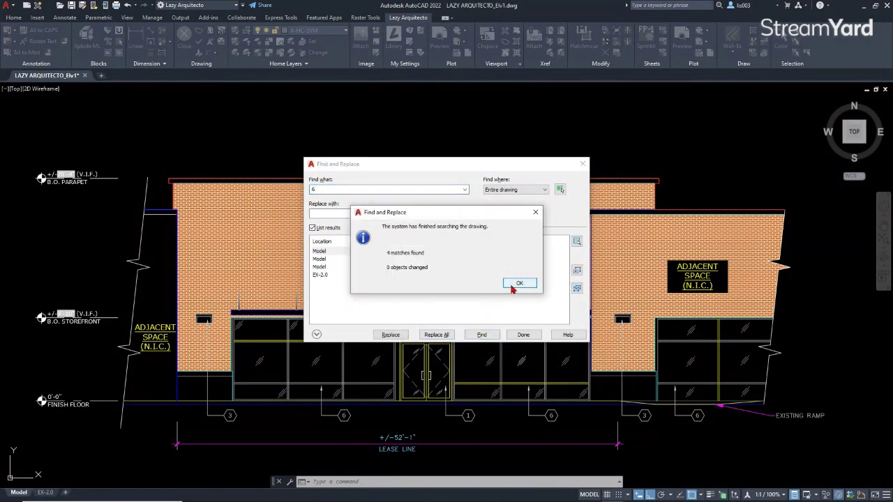
pyautogui.click(517, 284)
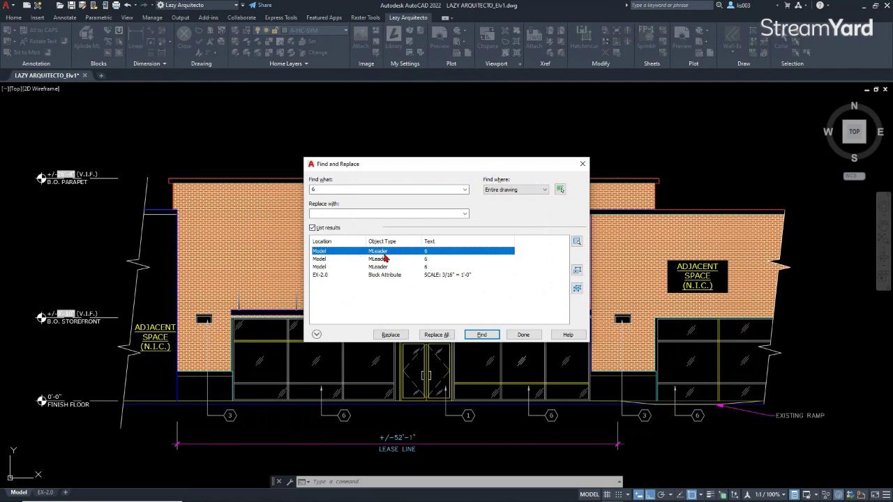
# - Select the three MLeader results and create a selection set of the keynote 6 multileaders
pyautogui.keyDown('shift'); pyautogui.click(326, 268); pyautogui.keyUp('shift')
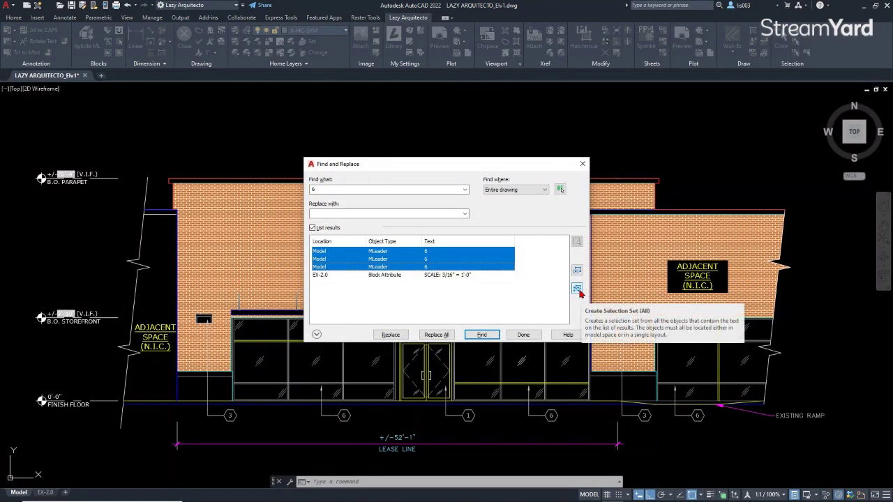
pyautogui.click(331, 253)
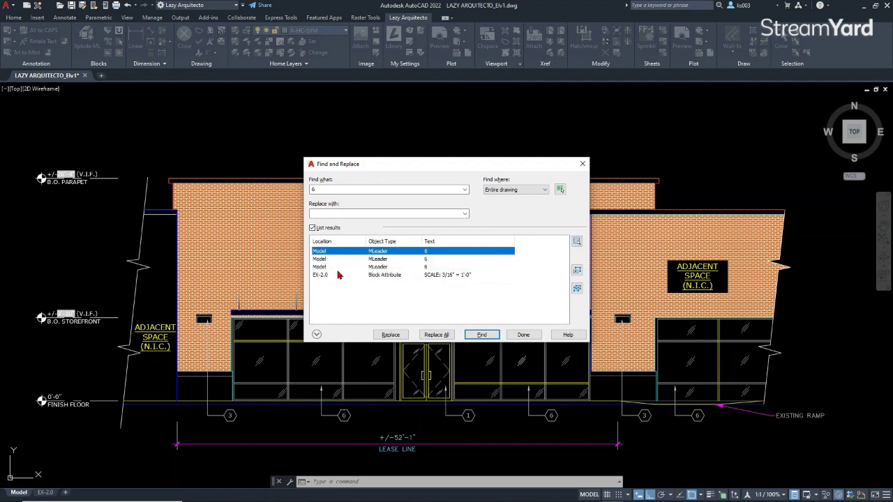
pyautogui.keyDown('shift'); pyautogui.click(322, 268); pyautogui.keyUp('shift')
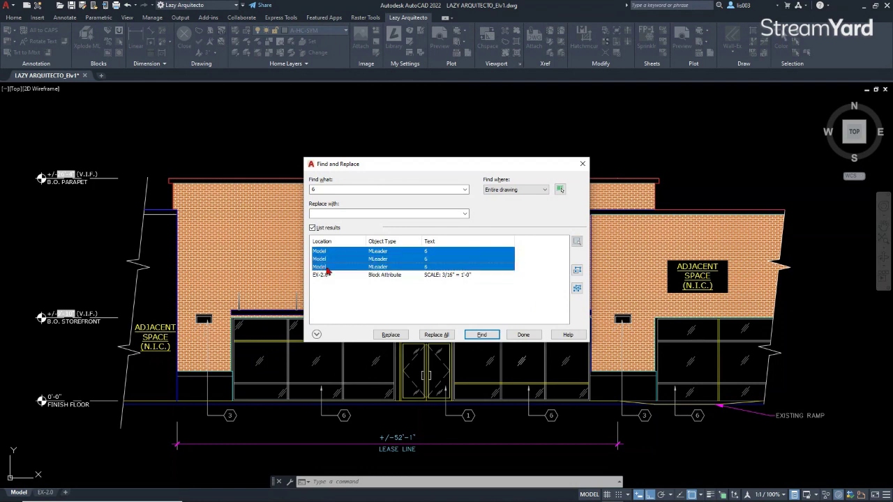
pyautogui.click(579, 293)
pyautogui.click(502, 268)
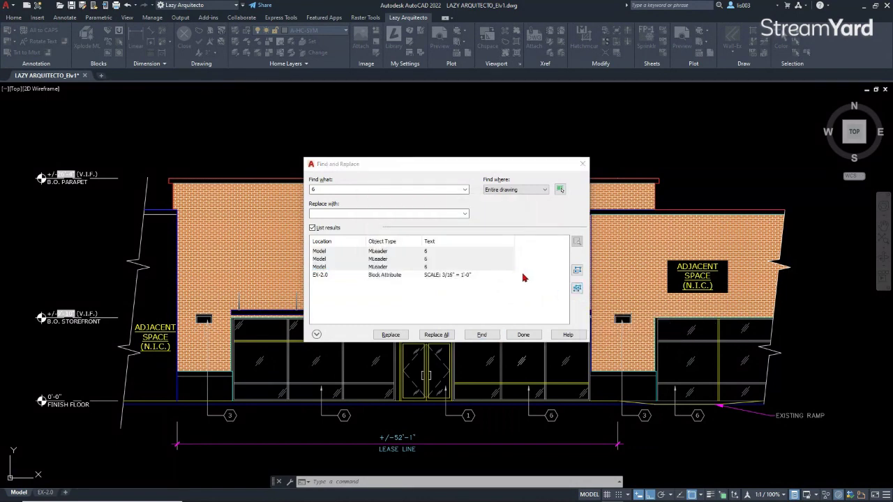
pyautogui.click(344, 253)
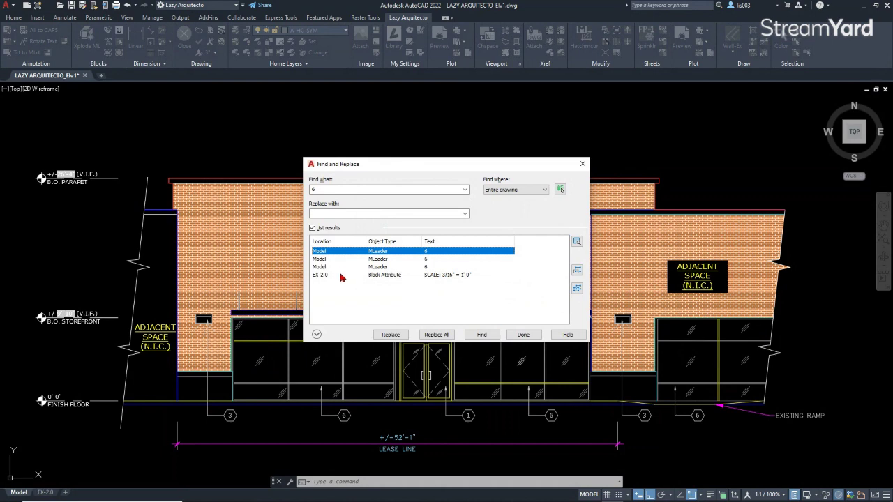
pyautogui.keyDown('shift'); pyautogui.click(342, 267); pyautogui.keyUp('shift')
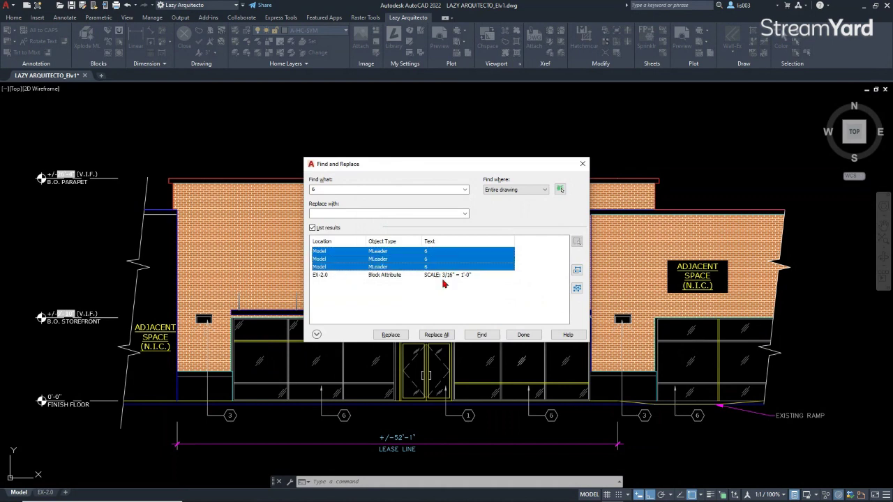
pyautogui.click(577, 271)
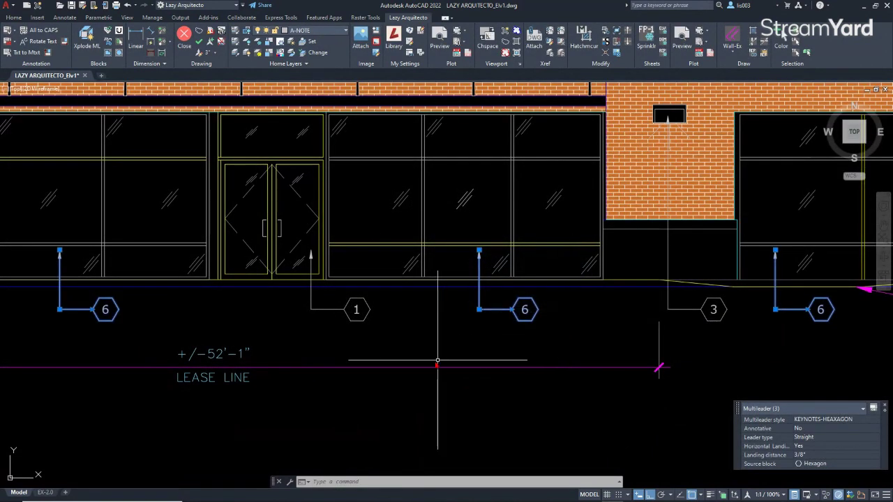
# - Zoom out, open Properties with PR showing overall scale 64.0000, then clear the multileader selection
pyautogui.scroll(-3, 418, 387)
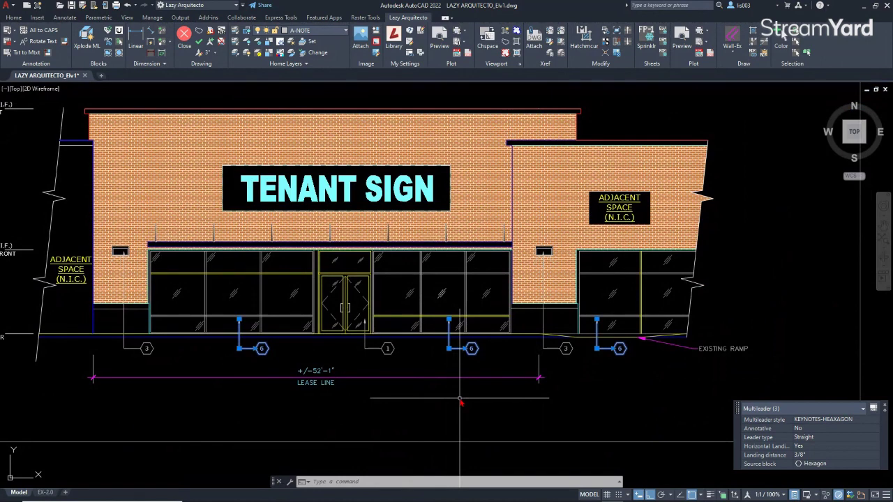
pyautogui.scroll(-2, 460, 400)
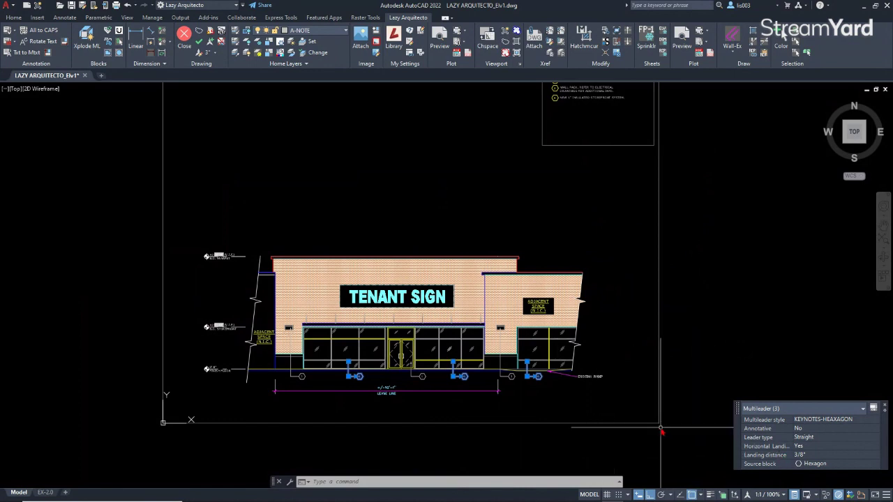
pyautogui.write('pr')
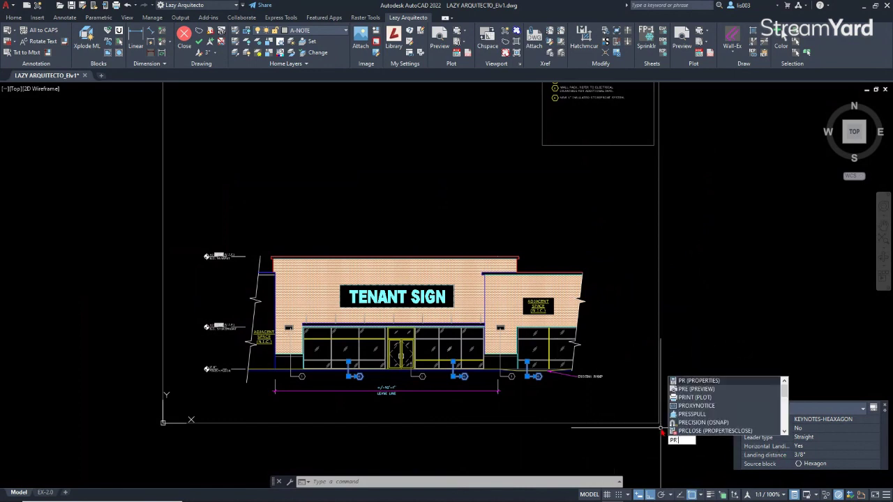
pyautogui.press('Return')
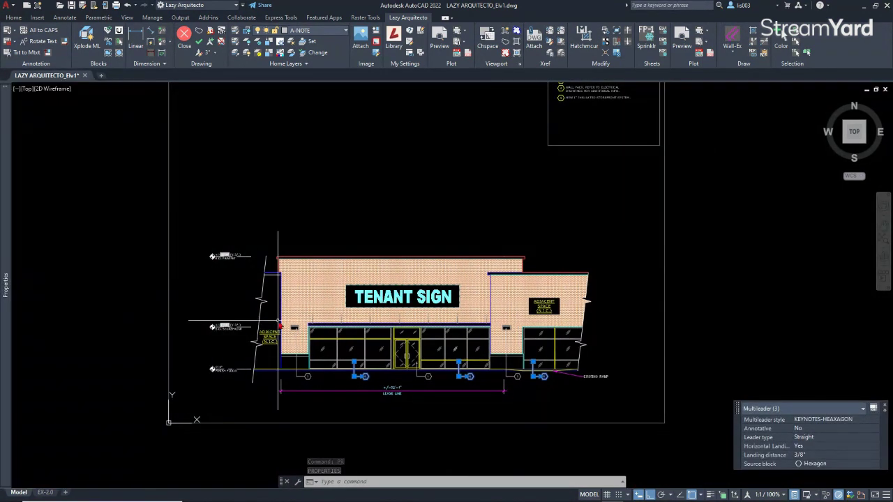
pyautogui.press('Escape')
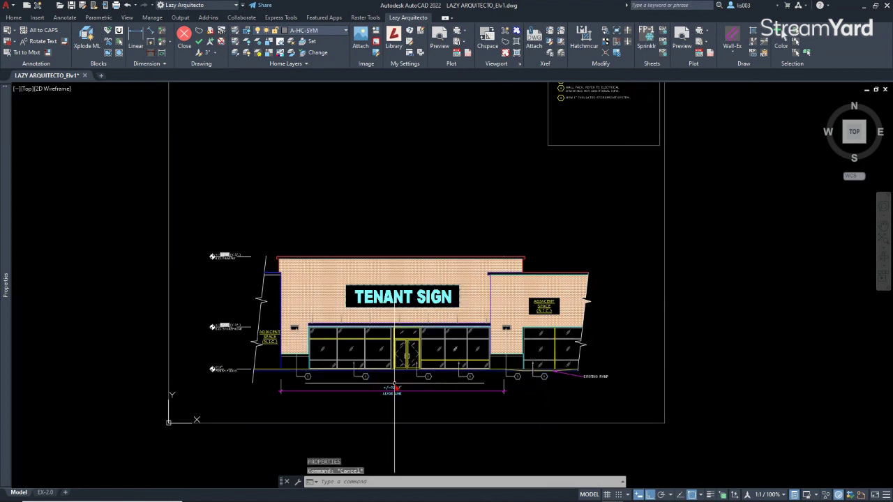
pyautogui.moveTo(394, 385); pyautogui.dragTo(414, 391, button='middle')
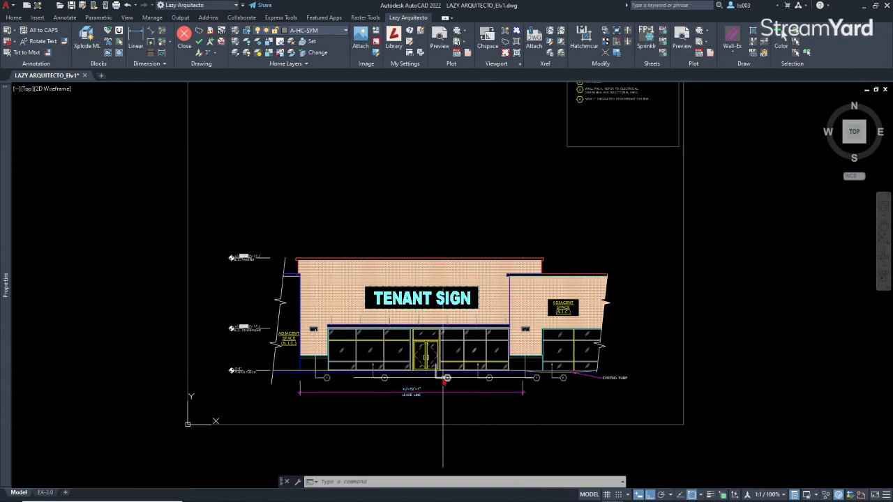
pyautogui.scroll(3, 446, 378)
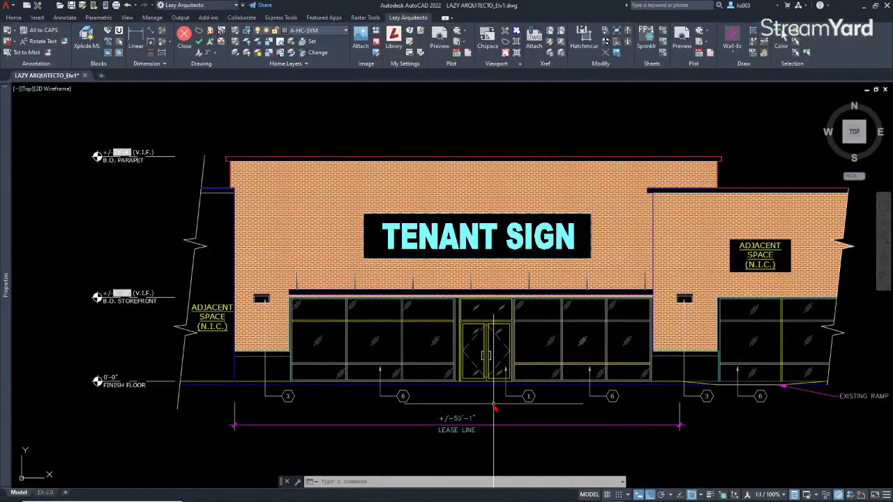
pyautogui.write('ss')
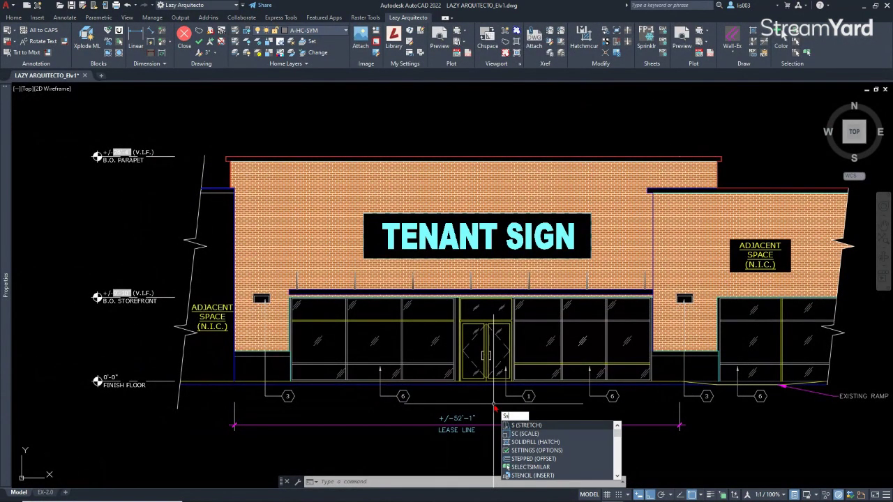
pyautogui.write('x')
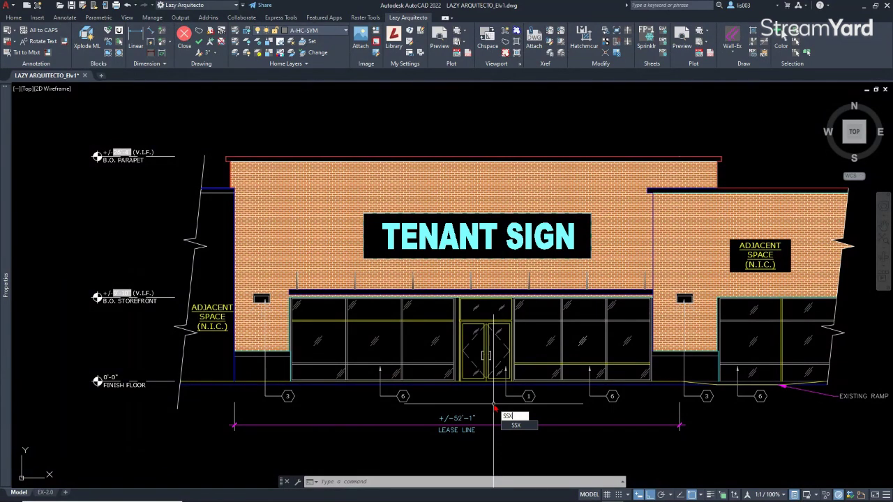
pyautogui.press('Escape')
pyautogui.press('Escape')
pyautogui.moveTo(355, 426)
pyautogui.mouseDown(button='middle')
pyautogui.moveTo(384, 432)
pyautogui.moveTo(375, 419)
pyautogui.mouseUp(button='middle')
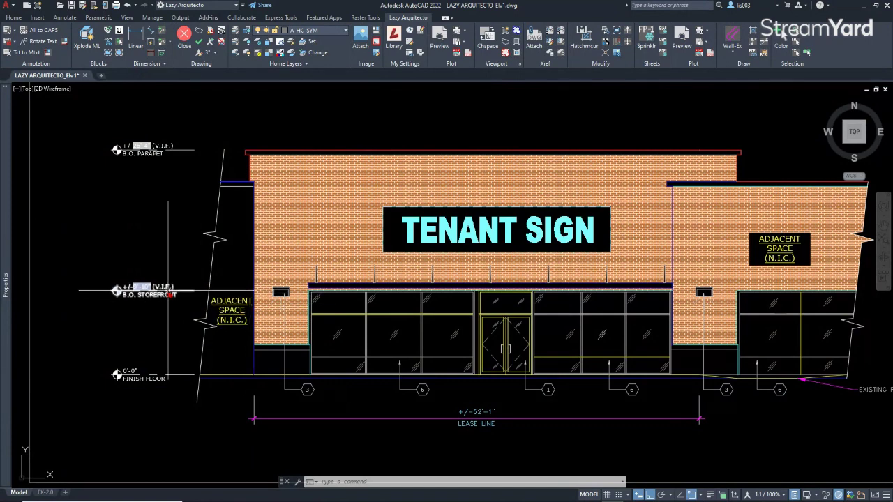
# - Use Select Similar on the left wall light to select both ELECT-EX wall light blocks
pyautogui.click(278, 293)
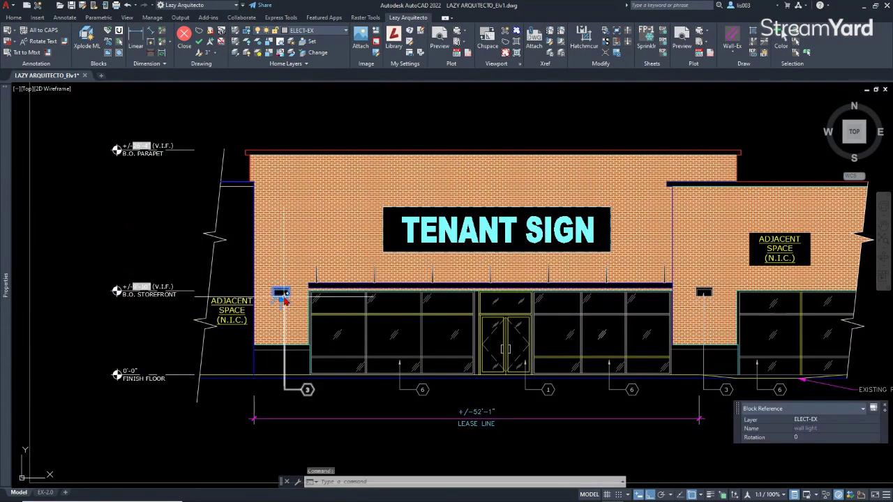
pyautogui.rightClick(333, 309)
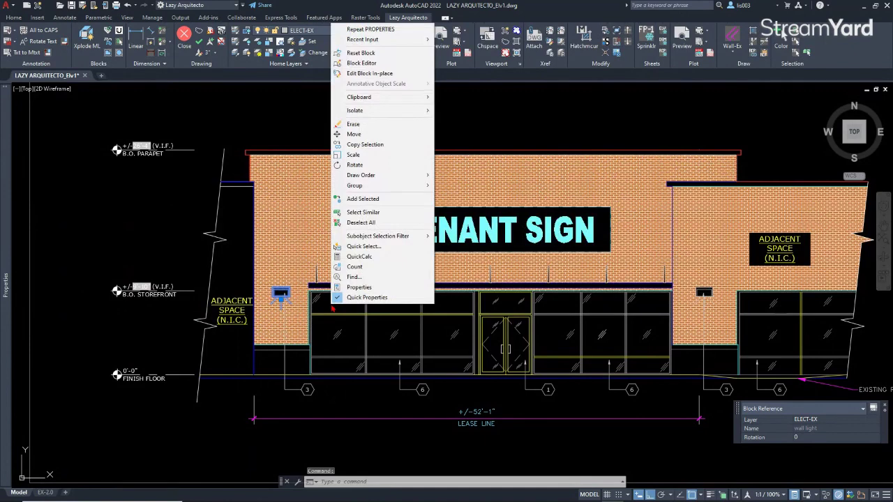
pyautogui.click(358, 212)
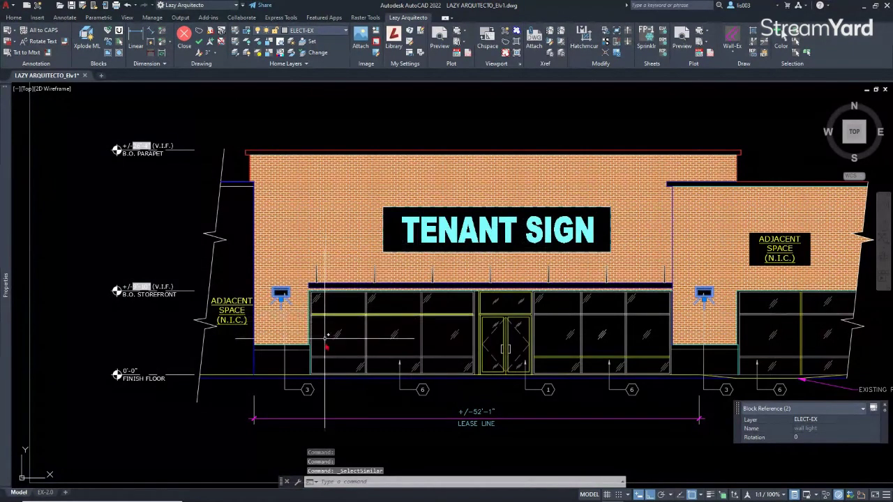
pyautogui.moveTo(359, 345); pyautogui.dragTo(361, 364, button='middle')
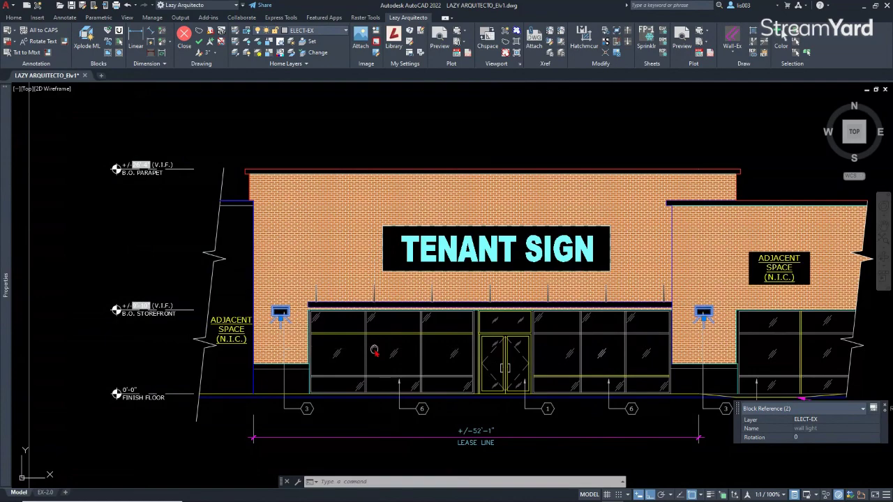
# - Inspect the B.O. STOREFRONT marker, confirming it is an Elevation Height block on layer 0
pyautogui.moveTo(374, 351); pyautogui.dragTo(400, 368, button='middle')
pyautogui.press('Escape')
pyautogui.click(177, 326)
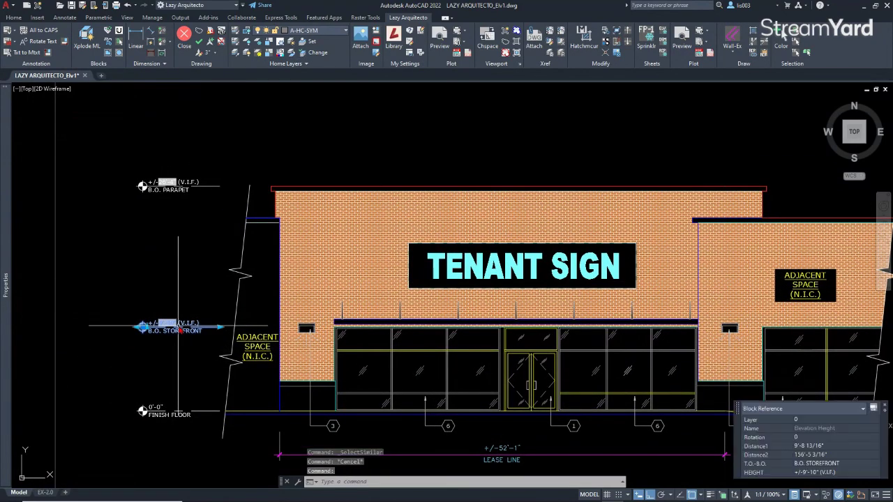
pyautogui.press('Escape')
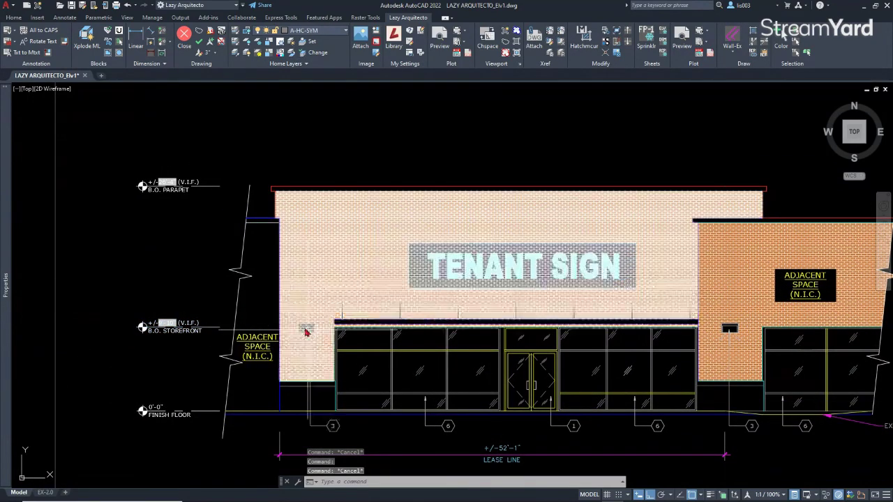
pyautogui.click(168, 327)
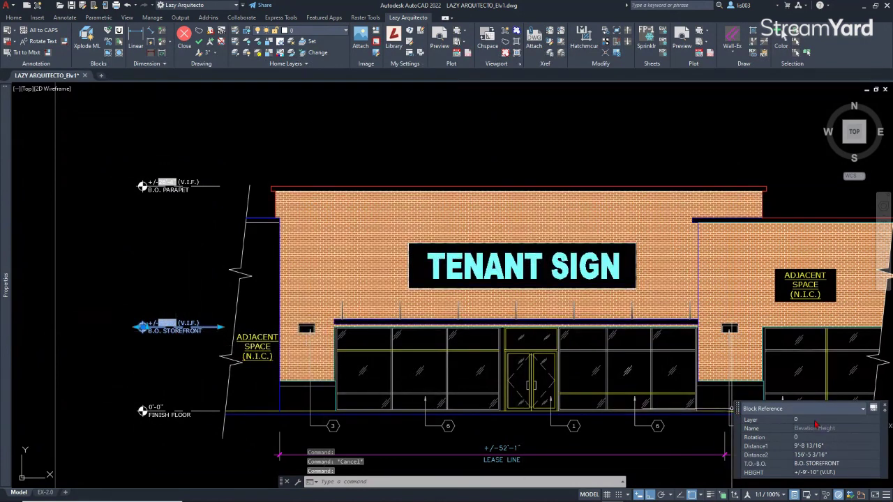
pyautogui.click(815, 420)
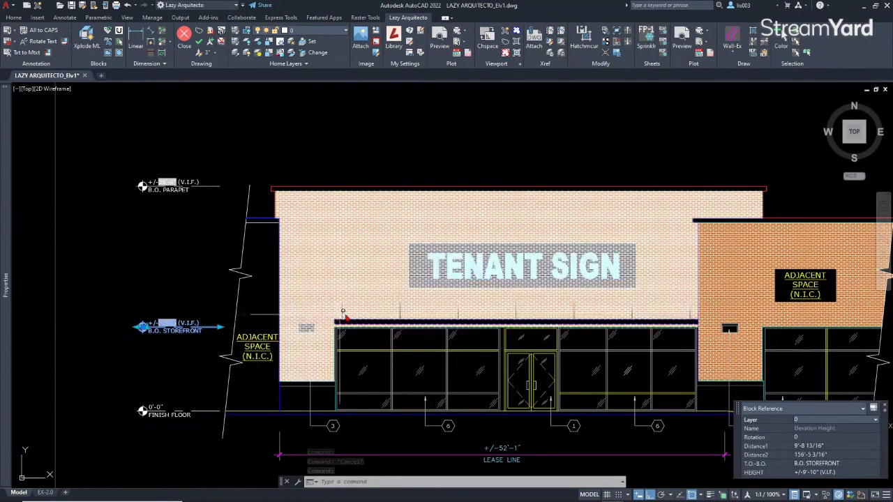
pyautogui.press('Escape')
pyautogui.click(399, 313)
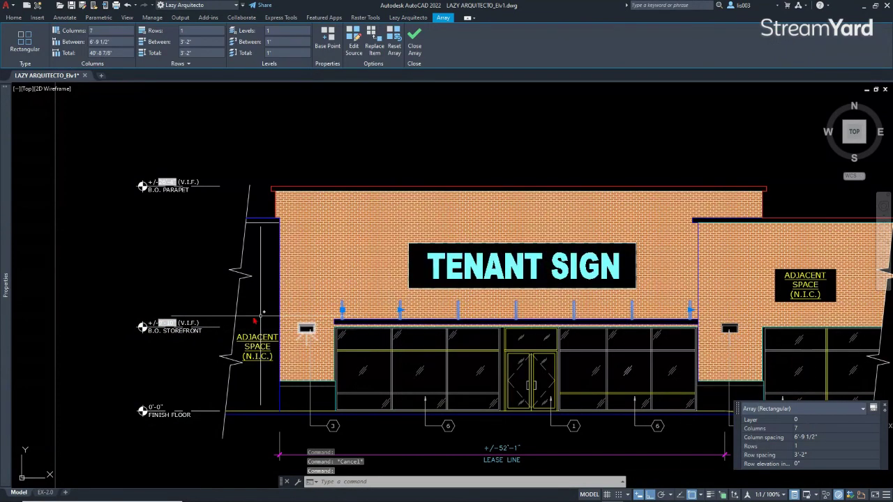
pyautogui.press('Escape')
pyautogui.click(167, 326)
# - Reselect the B.O. STOREFRONT marker to read its Elevation Height block name and Distance1 9'-8 13/16"
pyautogui.rightClick(189, 326)
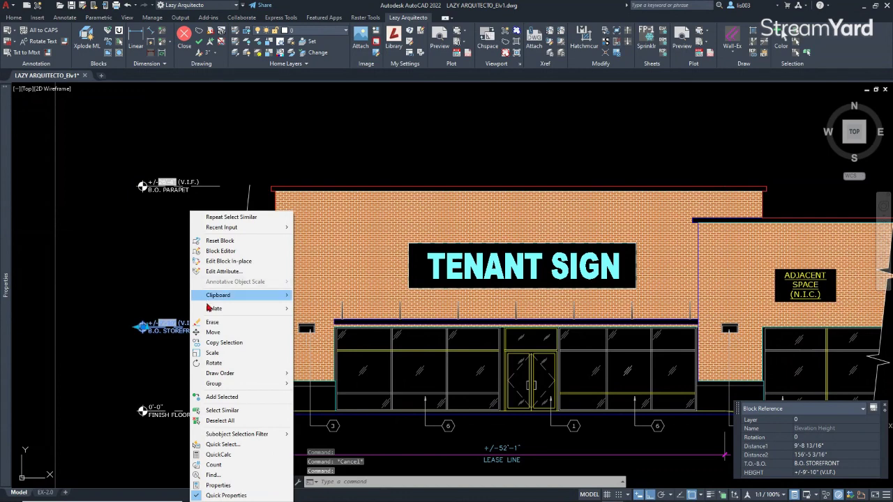
pyautogui.click(221, 410)
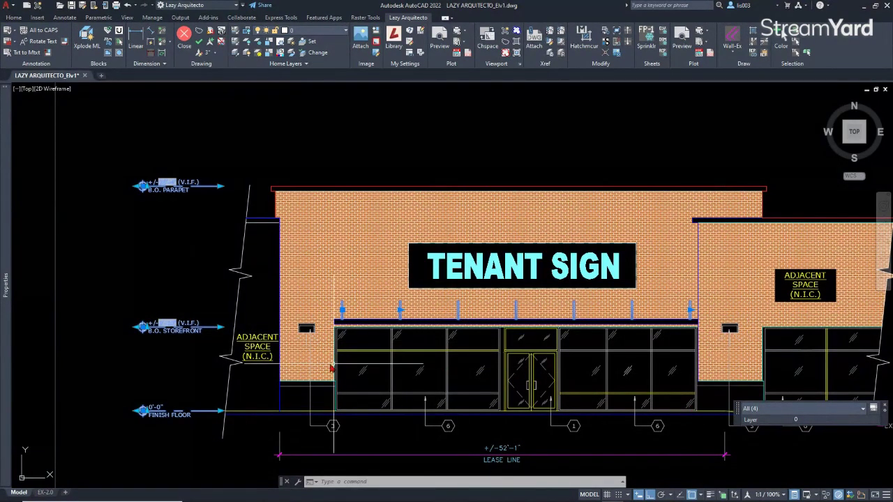
pyautogui.press('Escape')
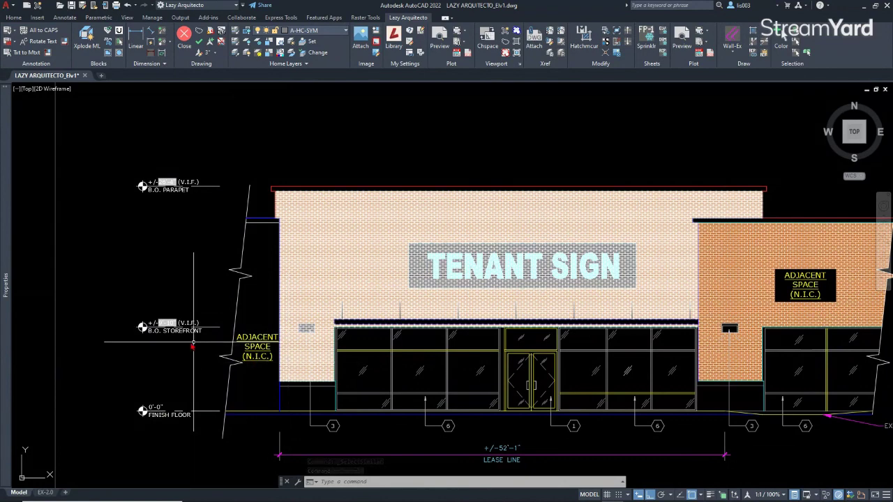
pyautogui.click(167, 326)
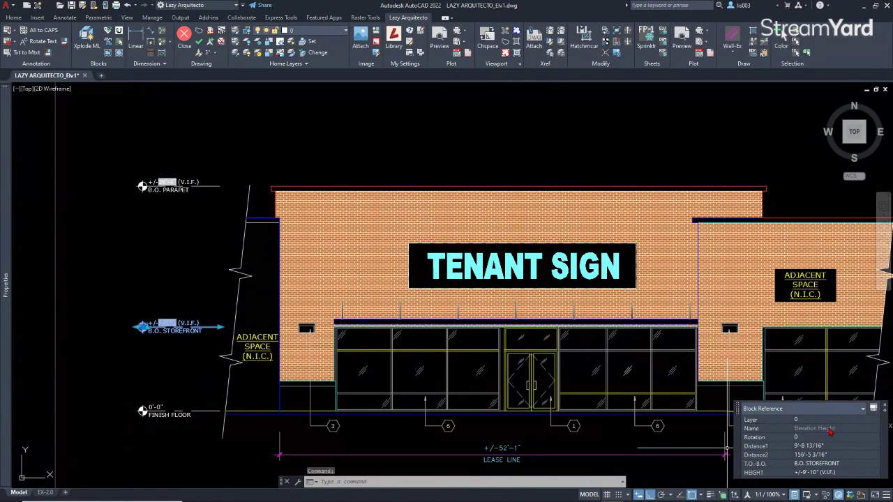
# - Start SSX with no reference object, reaching the 'Enter filter option' prompt
pyautogui.moveTo(265, 327); pyautogui.dragTo(315, 325, button='middle')
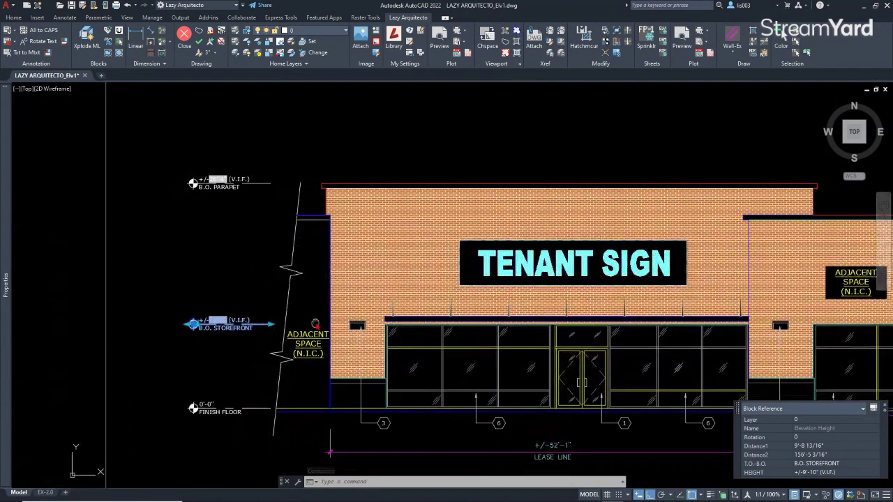
pyautogui.press('Escape')
pyautogui.press('Escape')
pyautogui.write('SS')
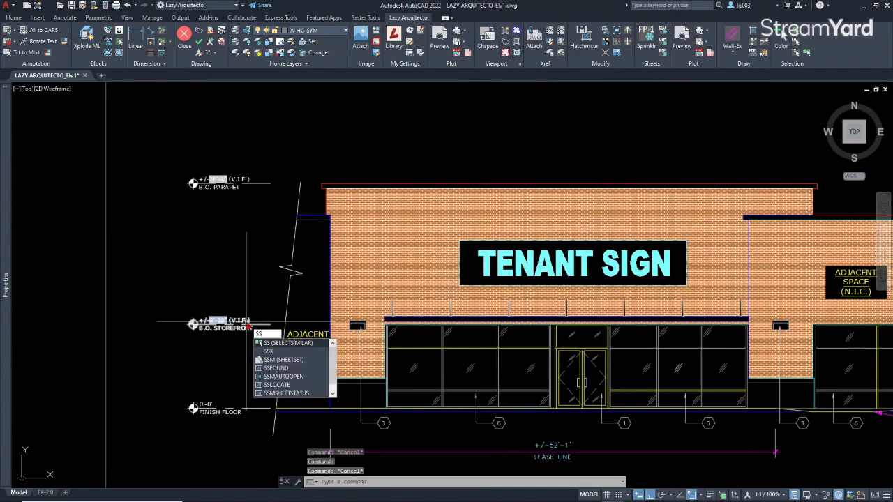
pyautogui.write('X')
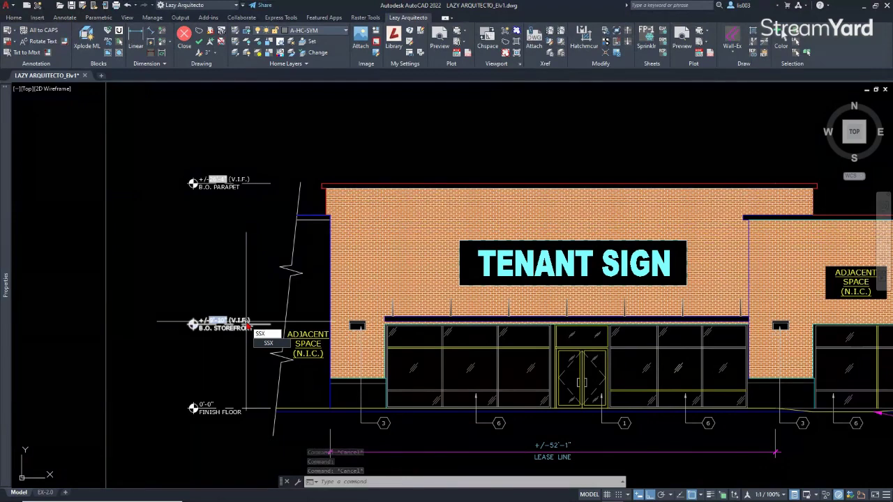
pyautogui.press('Escape')
pyautogui.click(245, 325)
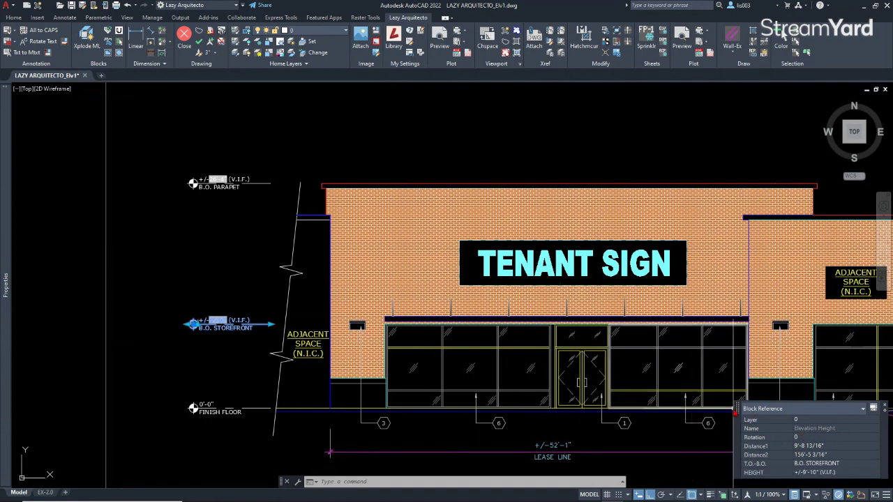
pyautogui.press('Escape')
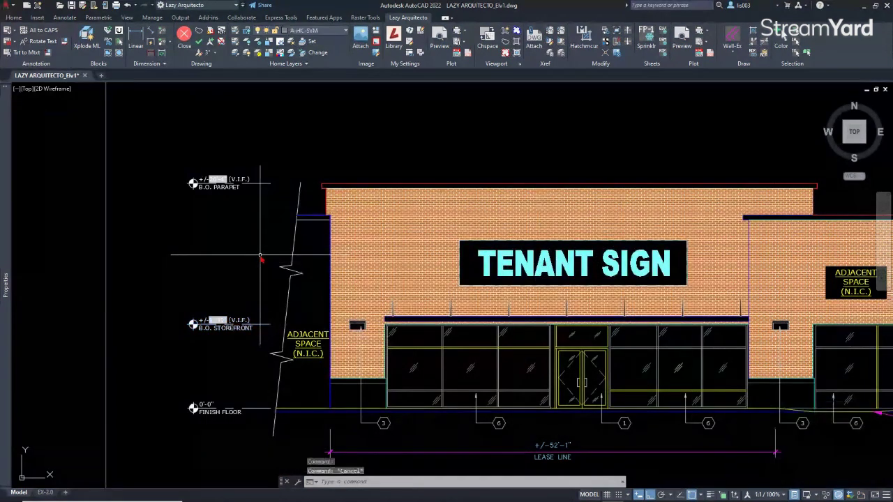
pyautogui.write('ssx')
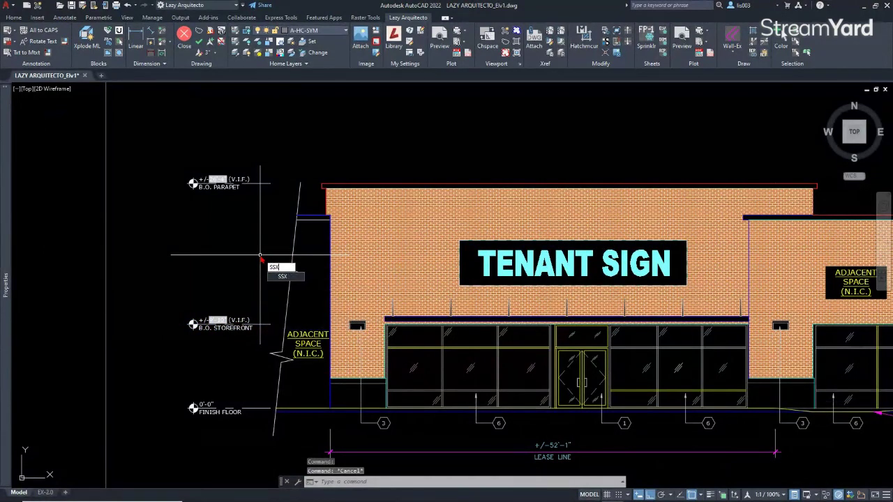
pyautogui.press('Return')
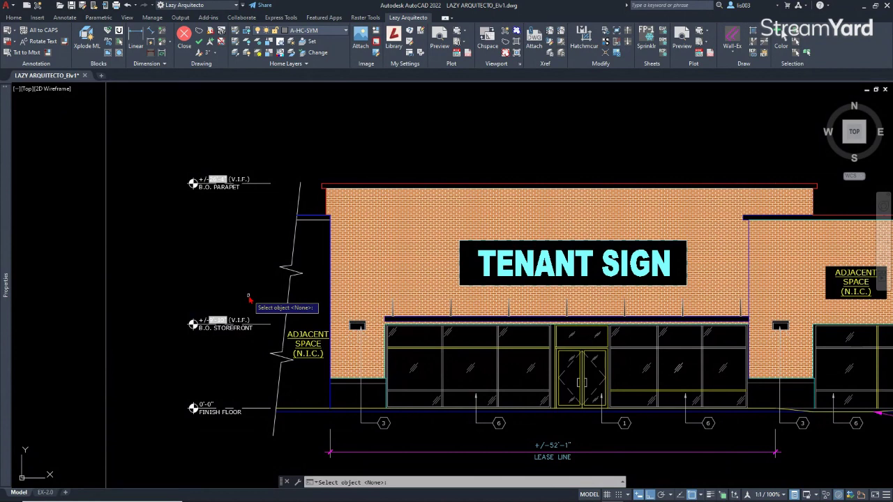
pyautogui.press('Return')
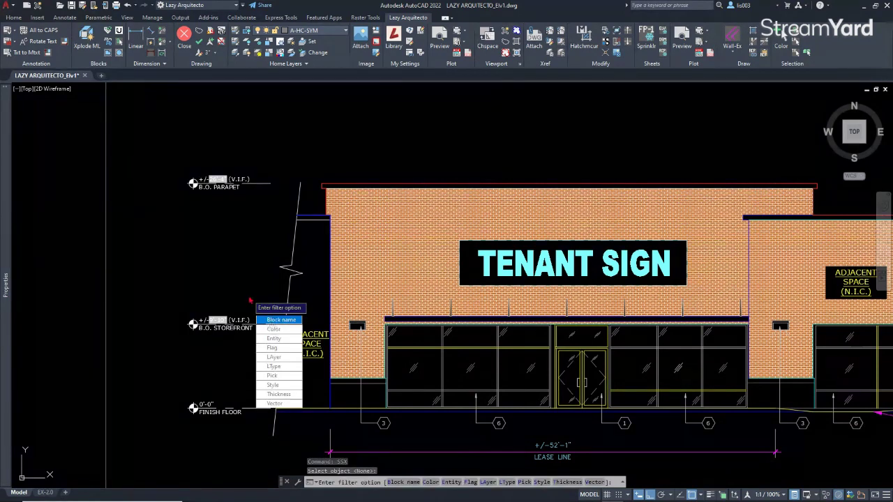
# - Filter by block name "elevation height", finding the 3 matching elevation marker blocks
pyautogui.click(274, 320)
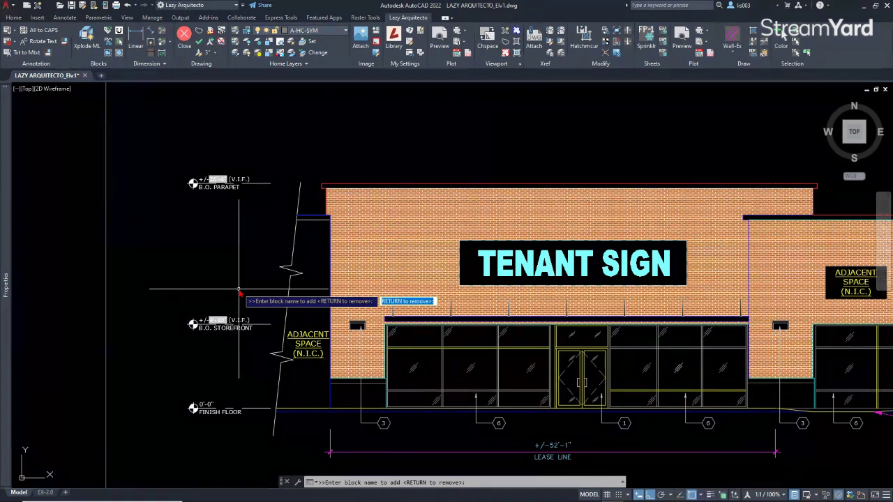
pyautogui.write('"eleva')
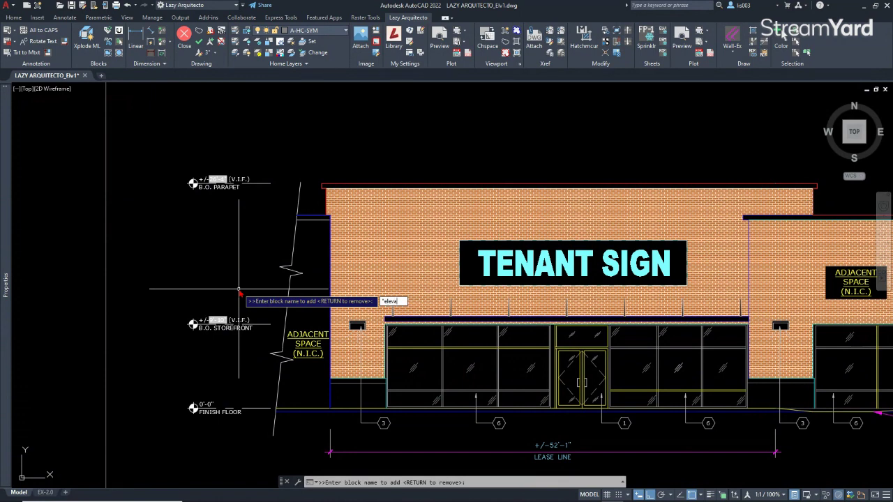
pyautogui.write('tion height"')
pyautogui.press('Return')
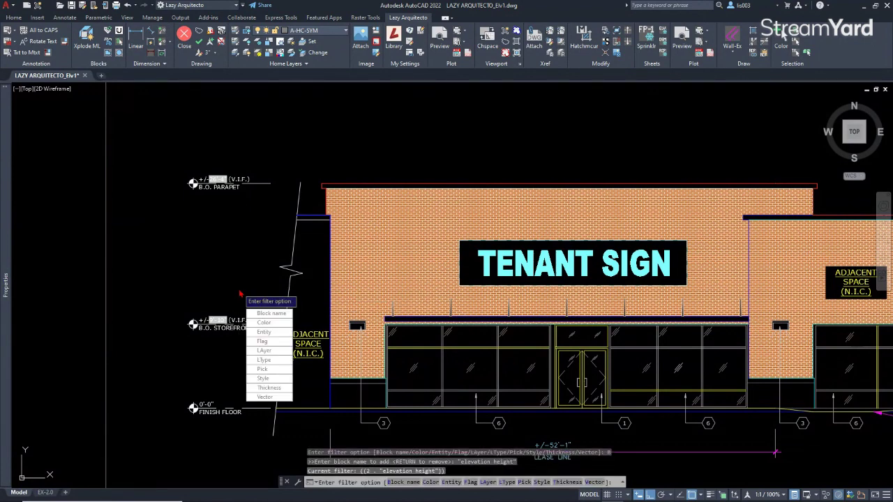
pyautogui.press('Return')
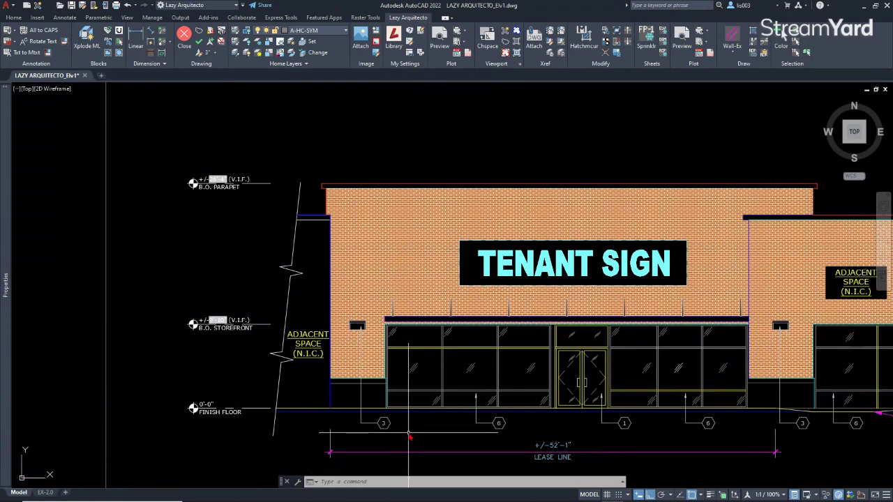
# - Reselect the three filtered Elevation Height markers using SELECT with the Previous option
pyautogui.moveTo(444, 452); pyautogui.dragTo(448, 406, button='middle')
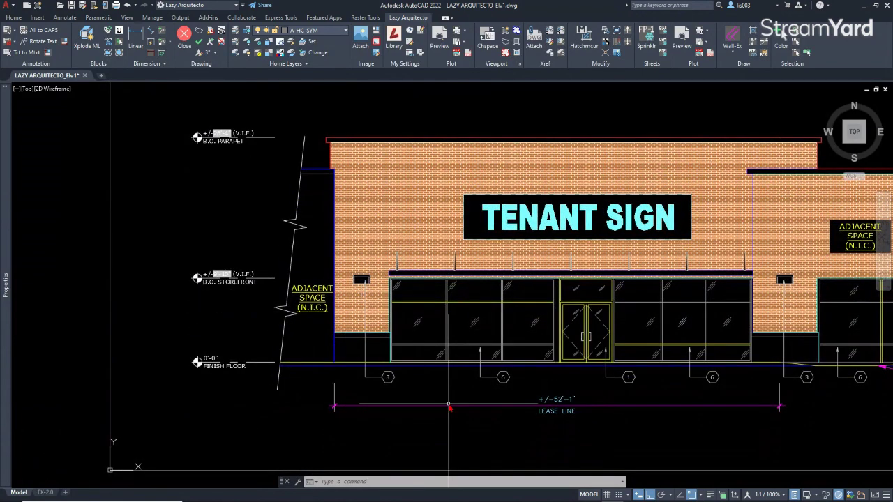
pyautogui.write('ELECT')
pyautogui.press('Return')
pyautogui.write('p')
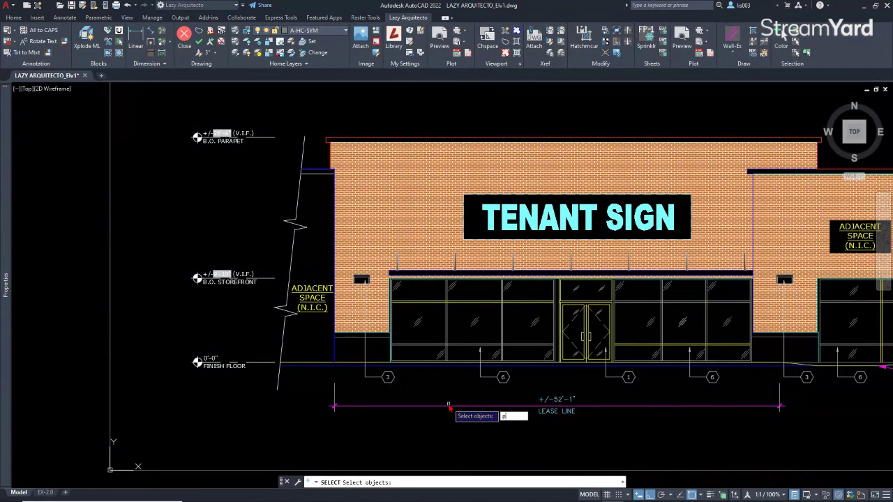
pyautogui.press('Return')
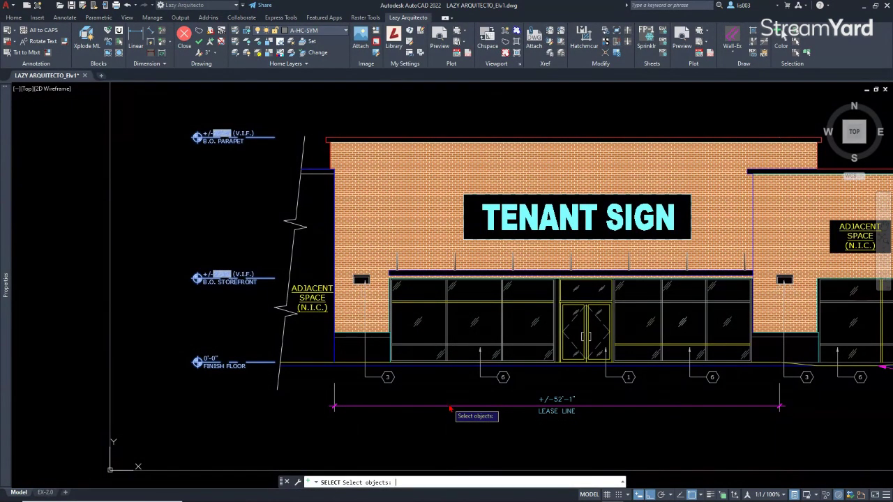
pyautogui.press('Return')
pyautogui.moveTo(300, 358); pyautogui.dragTo(392, 384, button='middle')
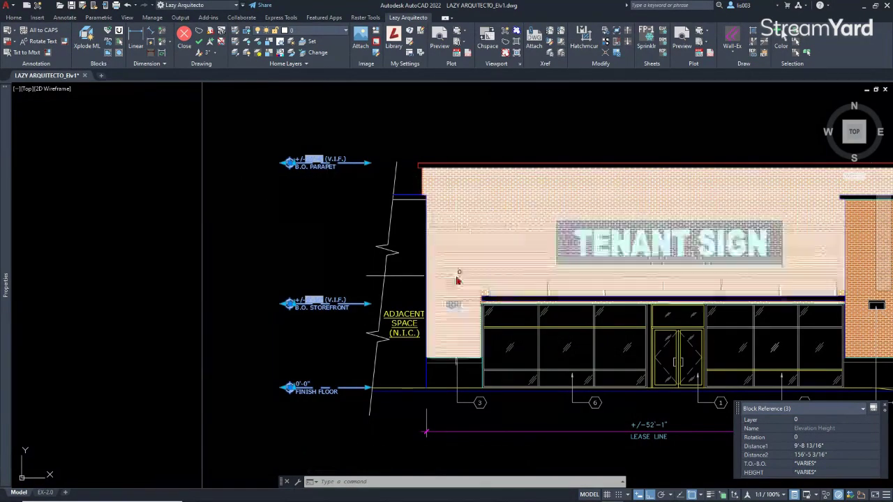
# - Erase the three Elevation Height markers using ERASE with the Previous selection
pyautogui.moveTo(459, 280); pyautogui.dragTo(407, 312, button='middle')
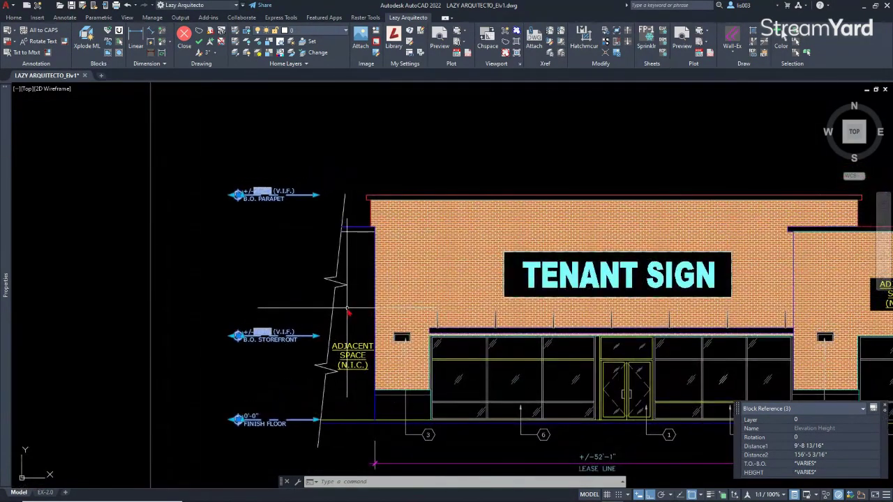
pyautogui.press('Escape')
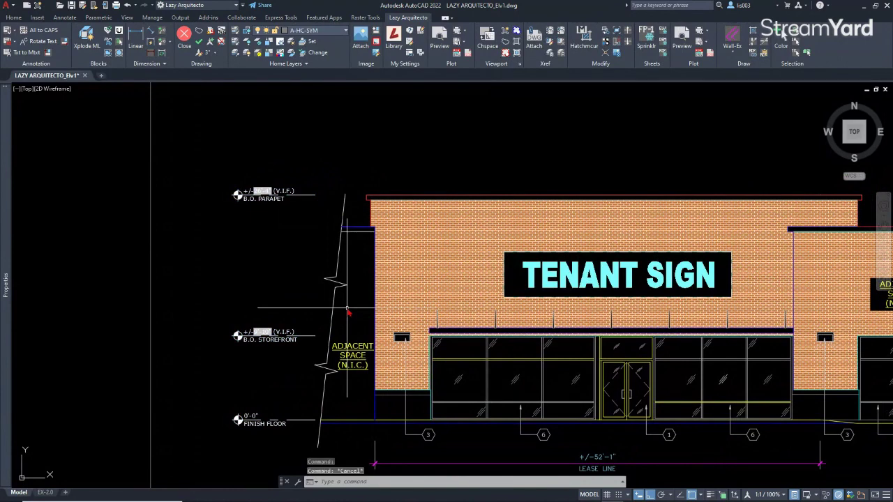
pyautogui.write('era')
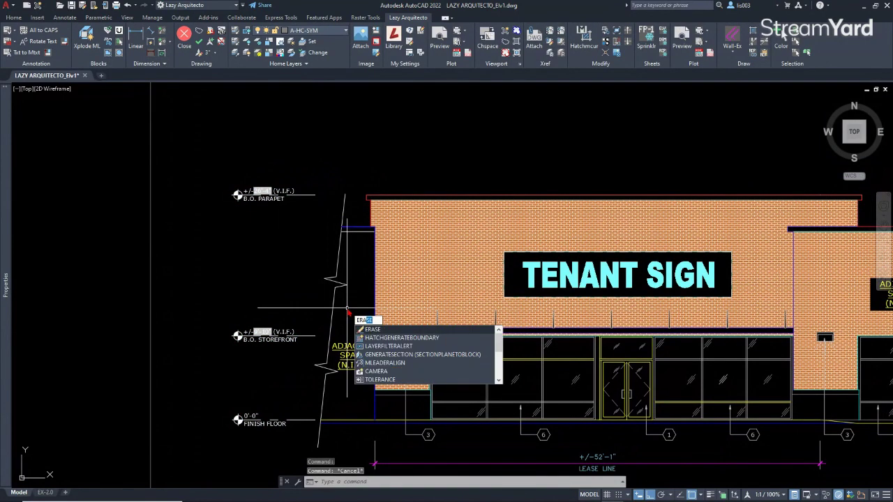
pyautogui.press('Return')
pyautogui.write('p')
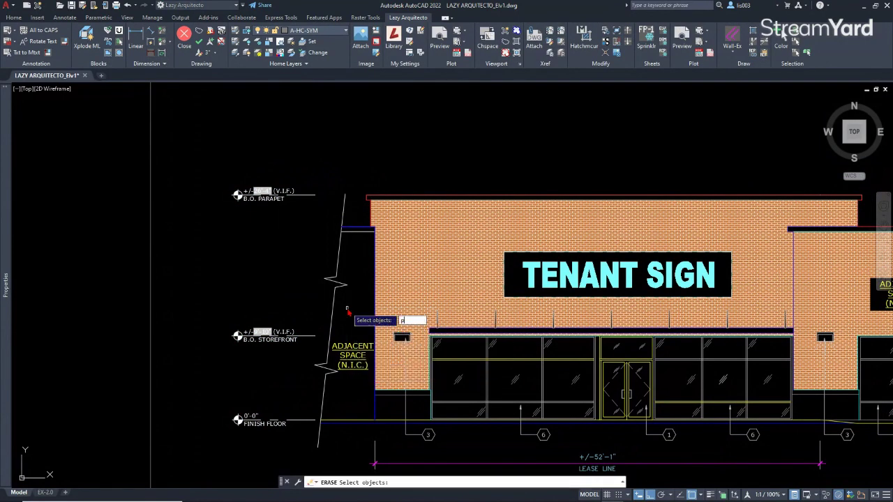
pyautogui.press('Return')
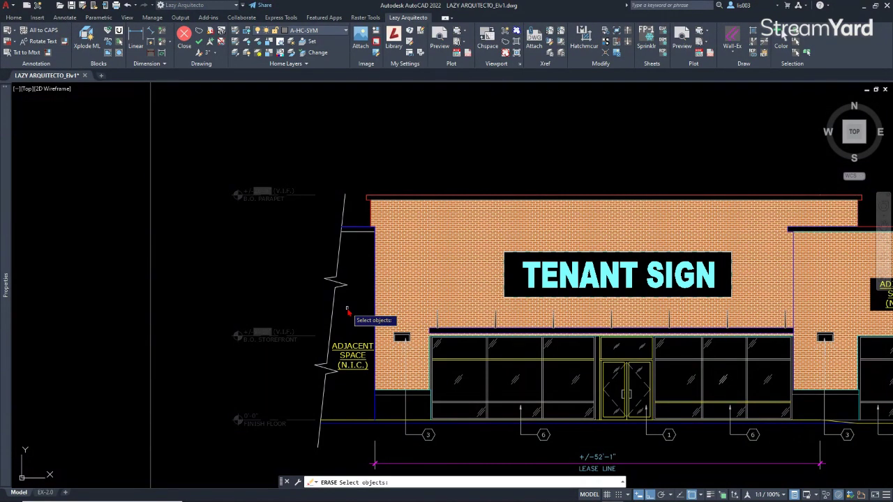
pyautogui.press('Return')
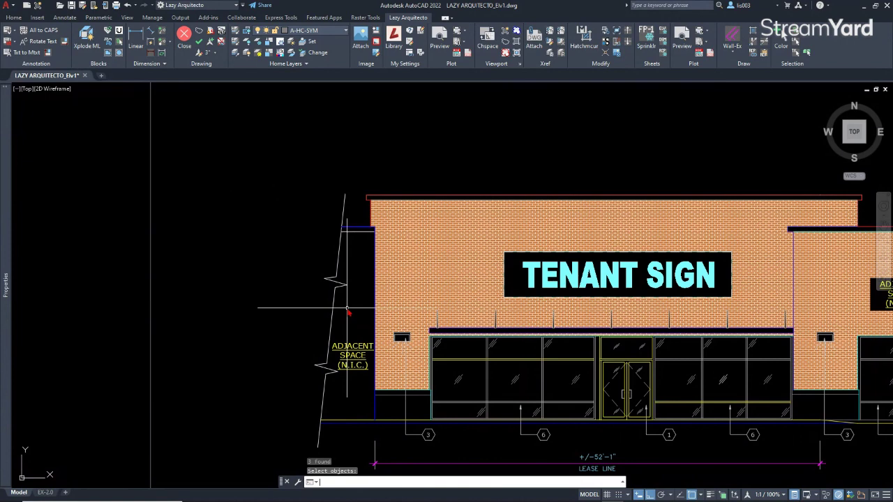